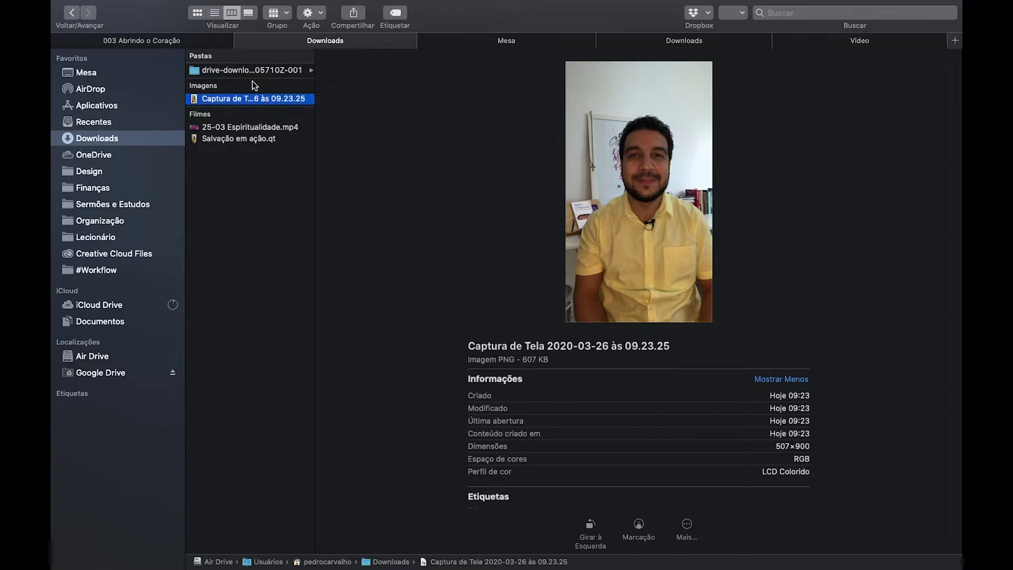
Copy the screenshot Captura de Tela 2020-03-26 às 09.23.25 from Downloads into the Abrindo o Coração Img folder and preview it.
click(169, 40)
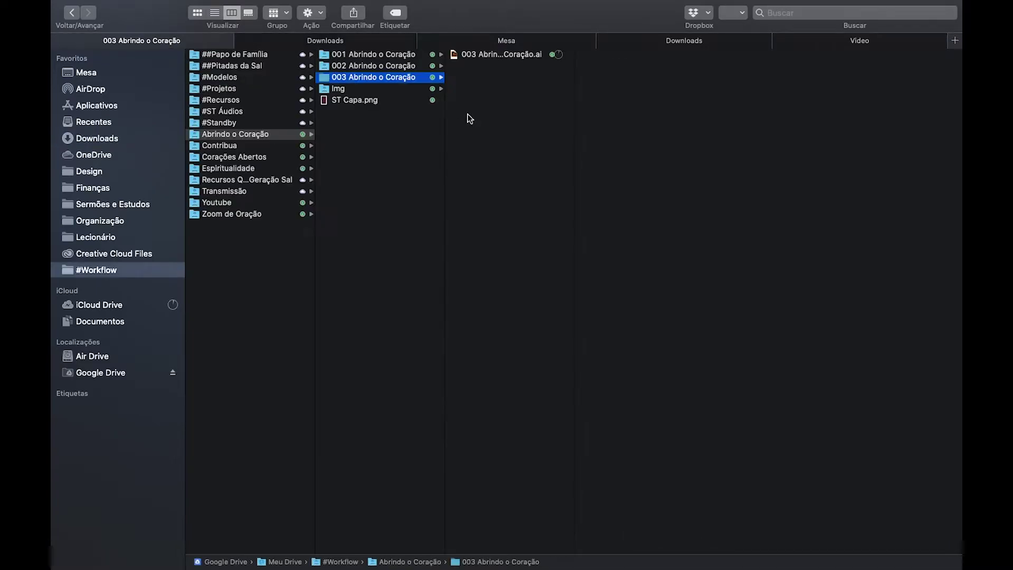
click(381, 88)
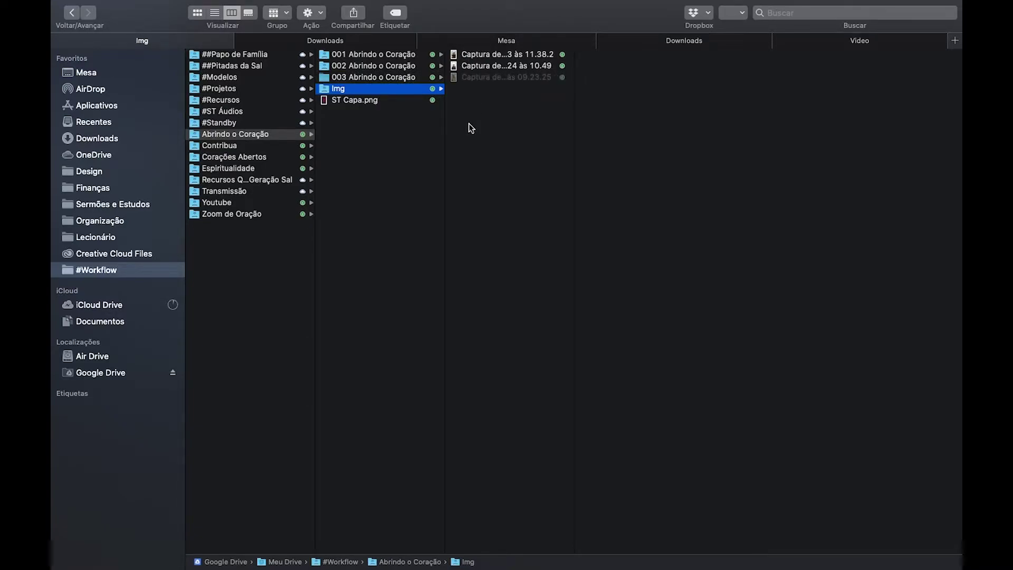
click(520, 67)
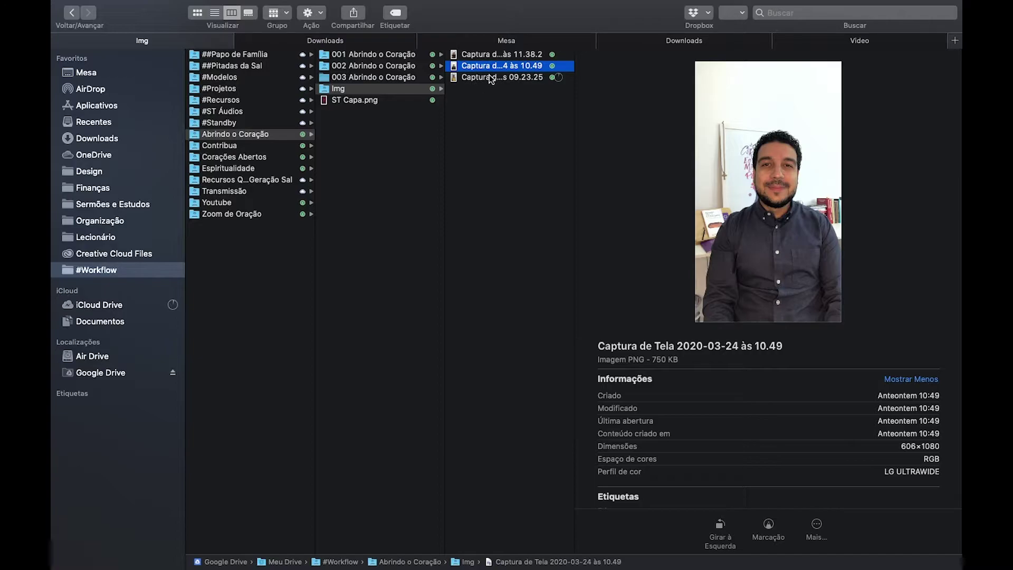
click(522, 78)
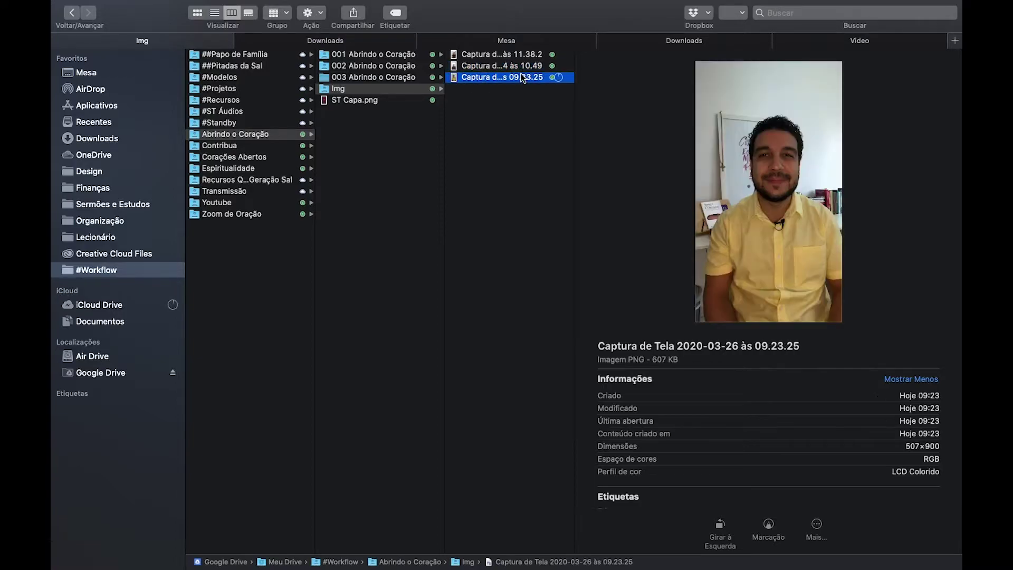
Rename the 2020-03-24 screenshot in the Img folder as "Captura de Tela 2020-03-24 às 10.".
click(518, 65)
click(518, 65)
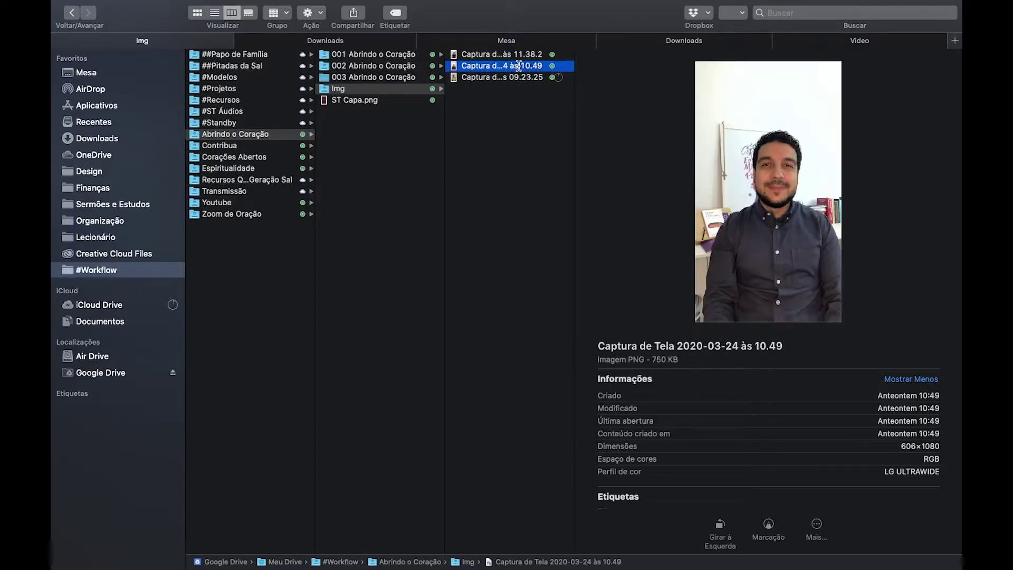
key(Right)
key(BackSpace)
key(BackSpace)
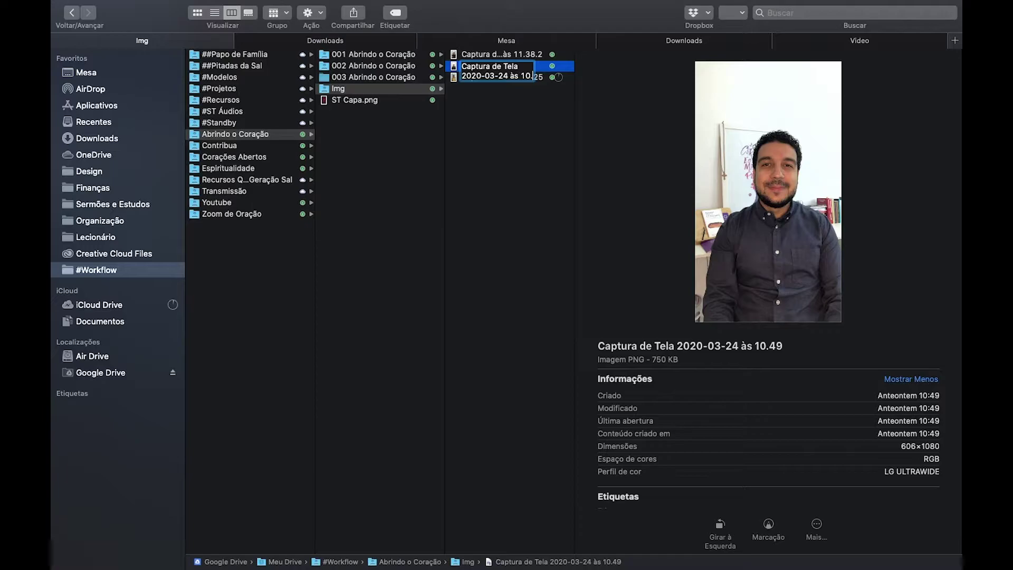
key(Return)
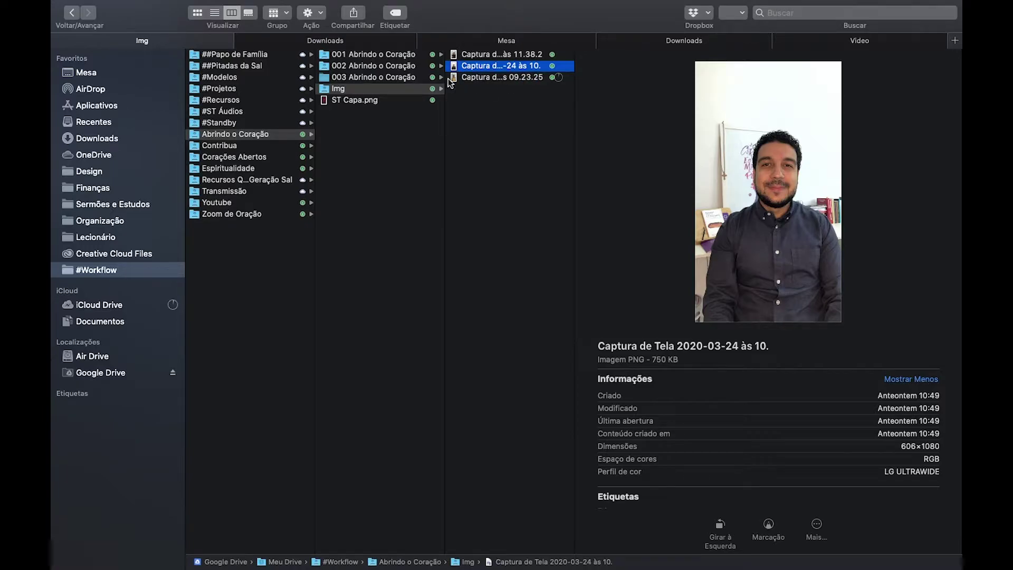
Open the Illustrator file from the 003 Abrindo o Coração folder and replace all missing links with Captura de Tela 2020-03-26 às 09.23.25.
click(417, 78)
double_click(487, 55)
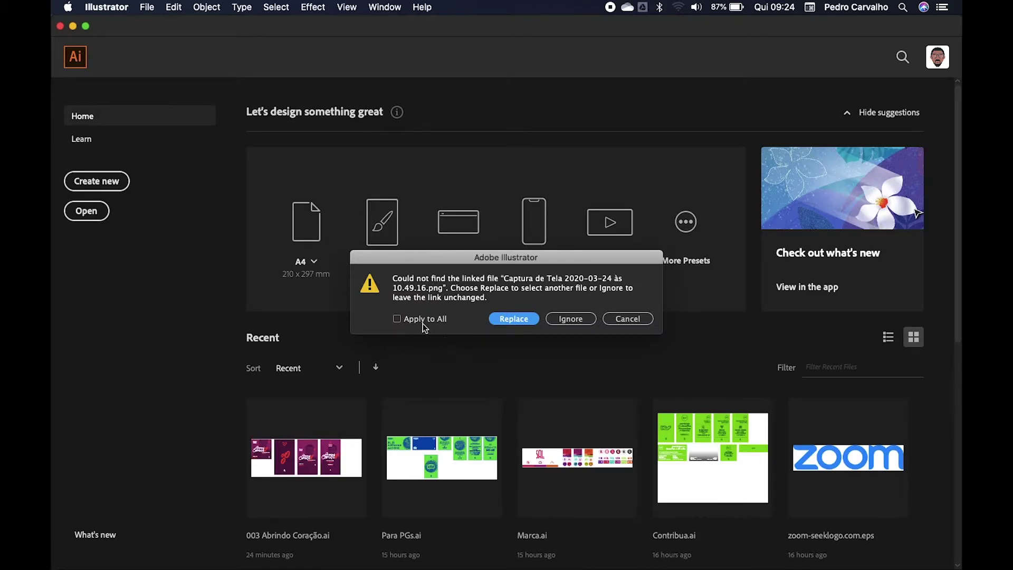
click(400, 319)
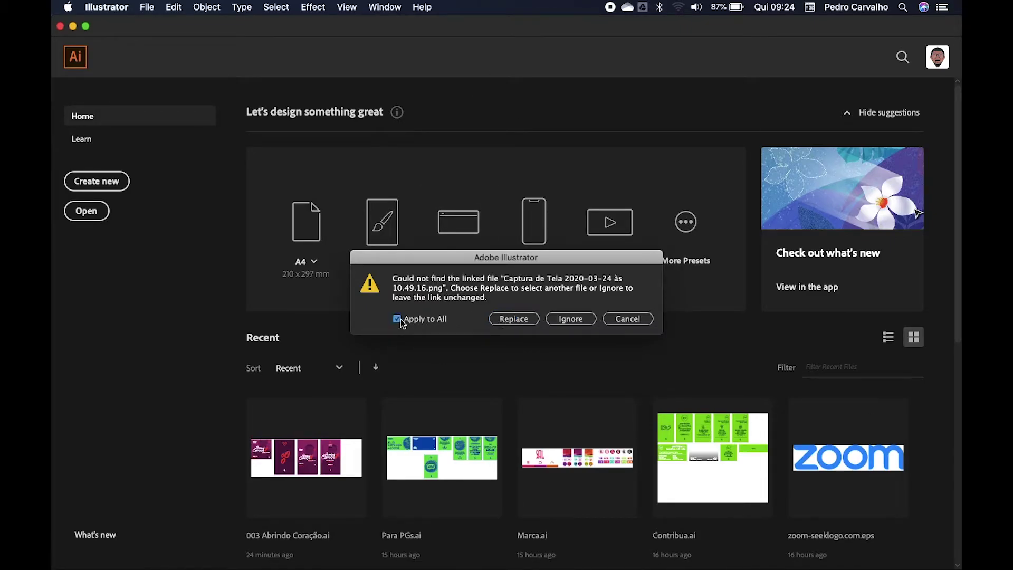
click(513, 319)
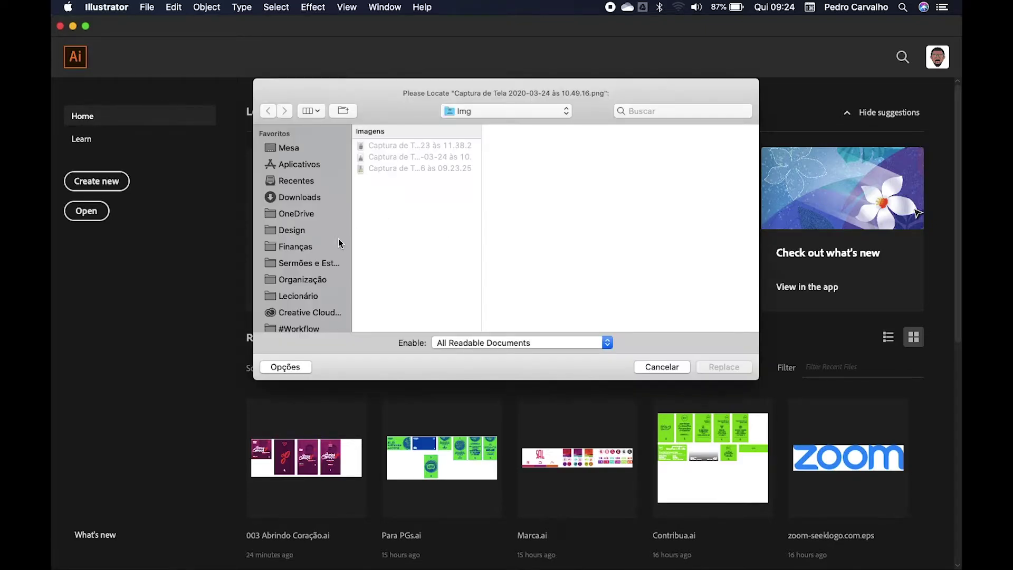
click(404, 168)
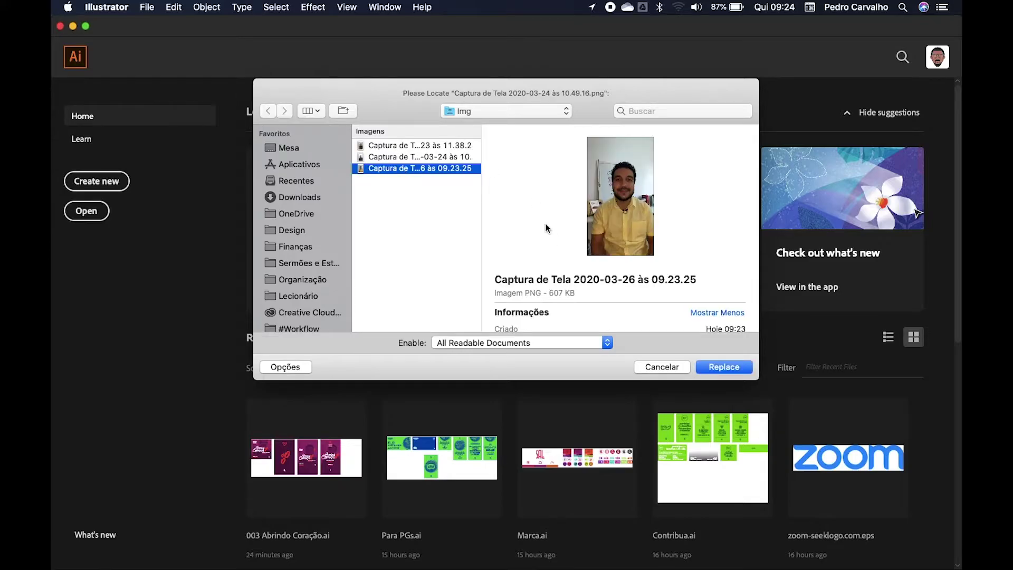
click(726, 366)
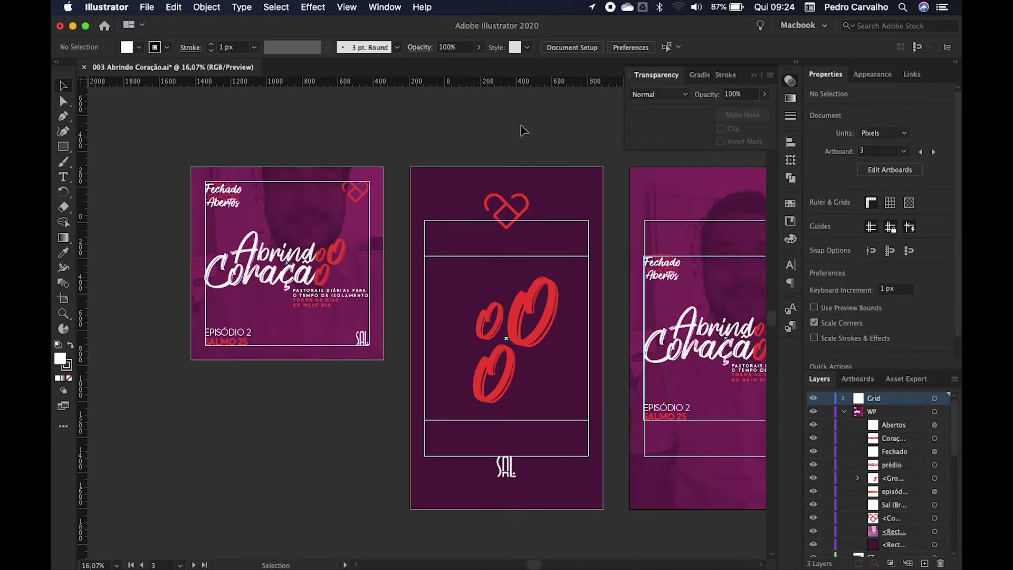
Unlock the guides and clear all artwork and guides from the ST Capa artboard.
key(super+alt+0)
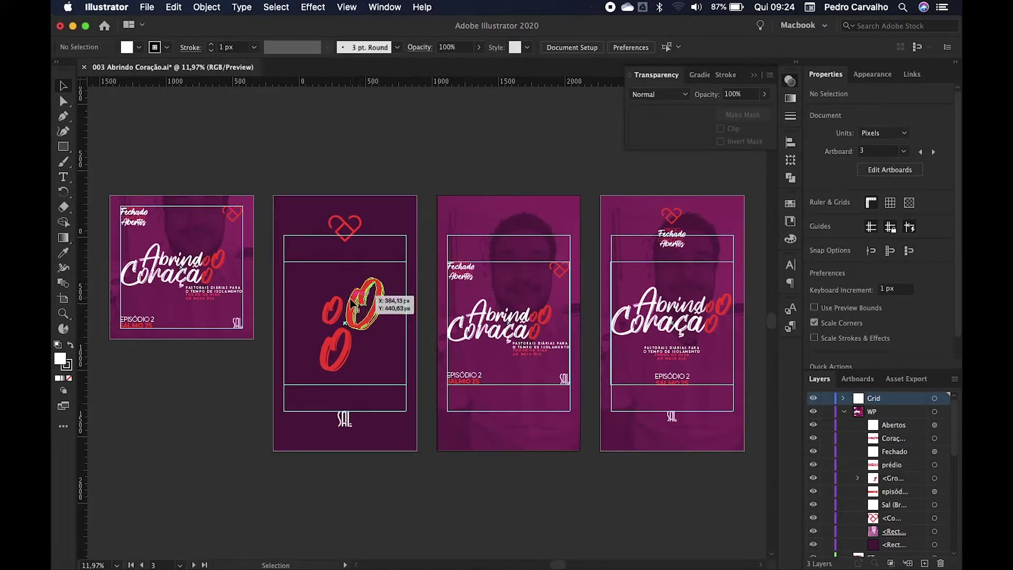
click(353, 300)
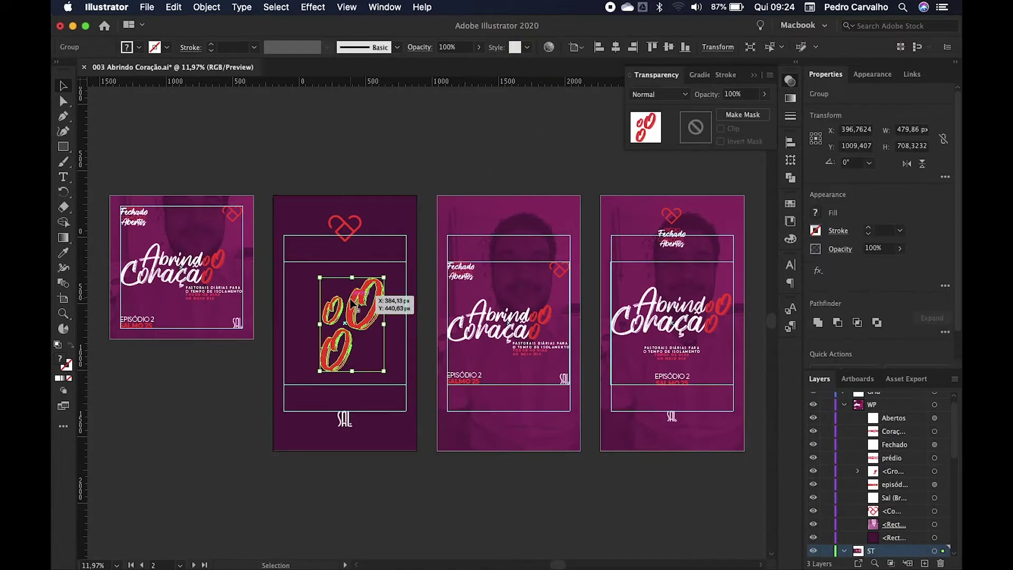
click(316, 143)
right_click(316, 141)
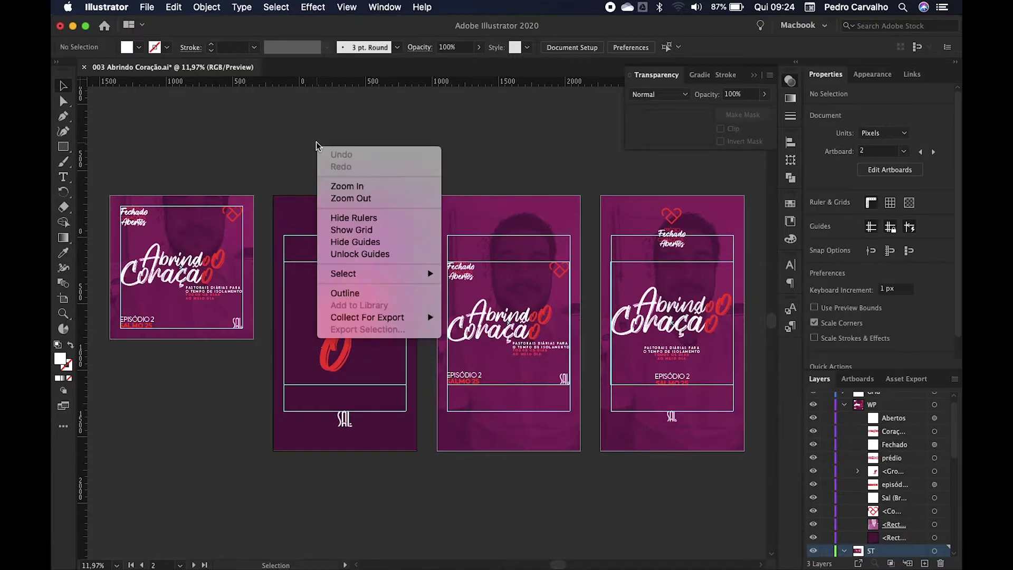
click(359, 254)
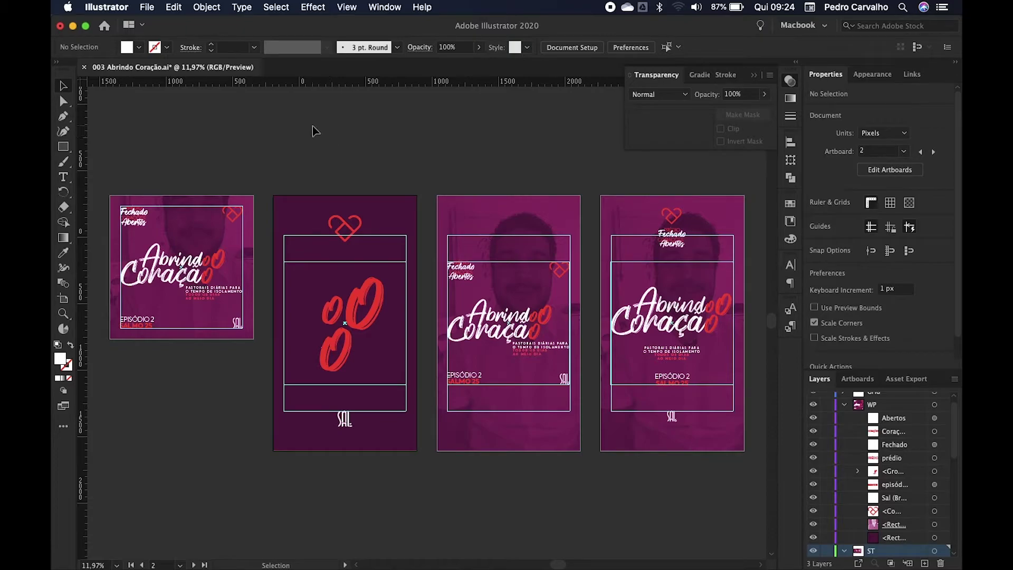
scroll(343, 496, down, 3)
key(super+alt+a)
key(super+3)
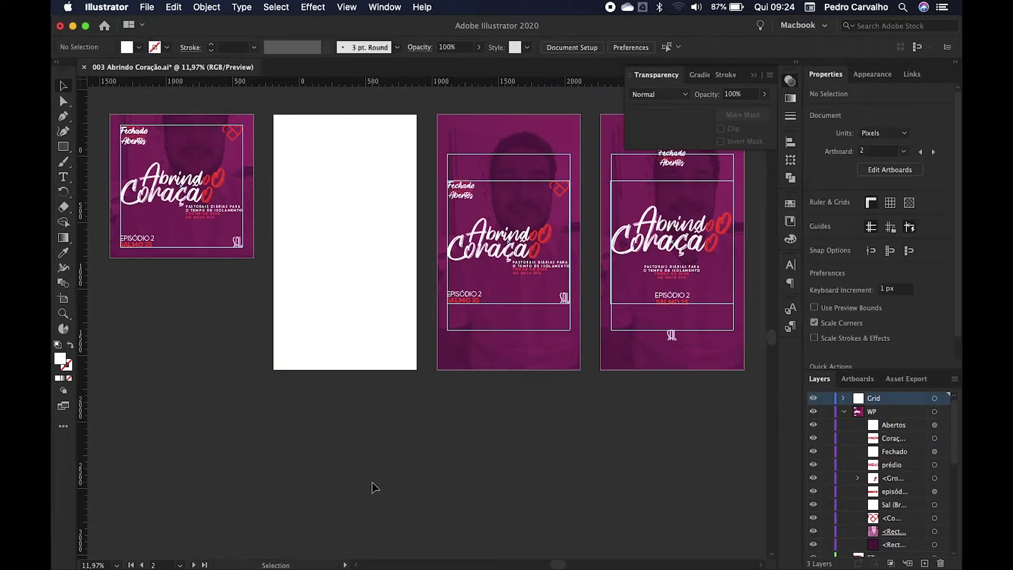
Delete the emptied ST Capa artboard and leave artboard editing.
key(shift+o)
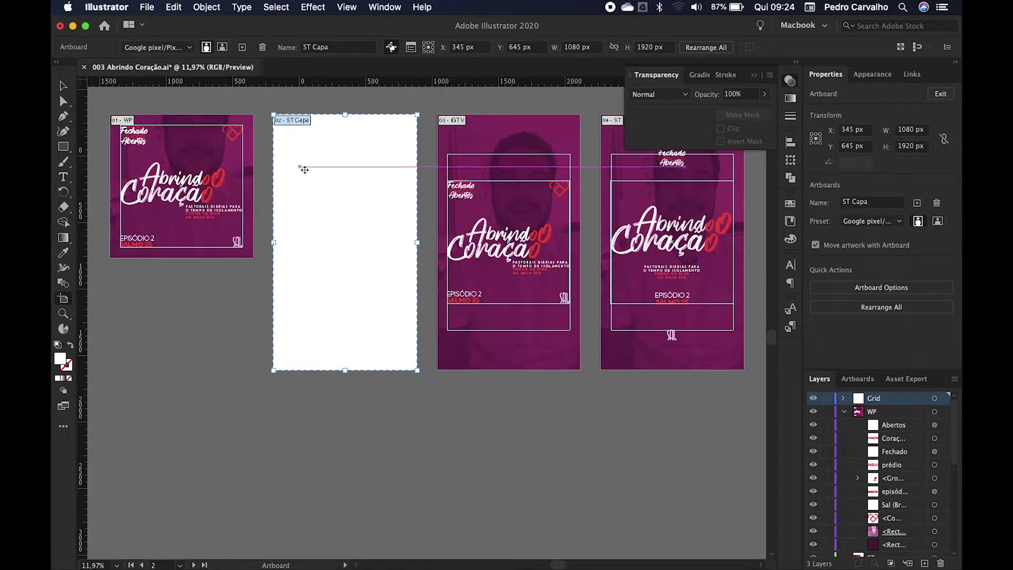
key(Delete)
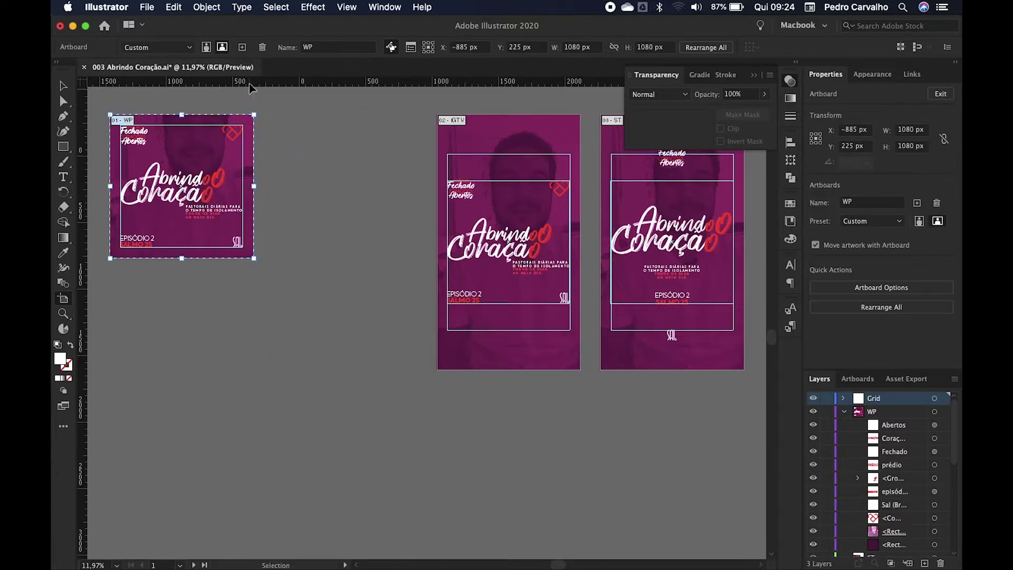
key(Escape)
scroll(338, 250, up, 3)
scroll(338, 249, up, 2)
scroll(338, 250, left, 2)
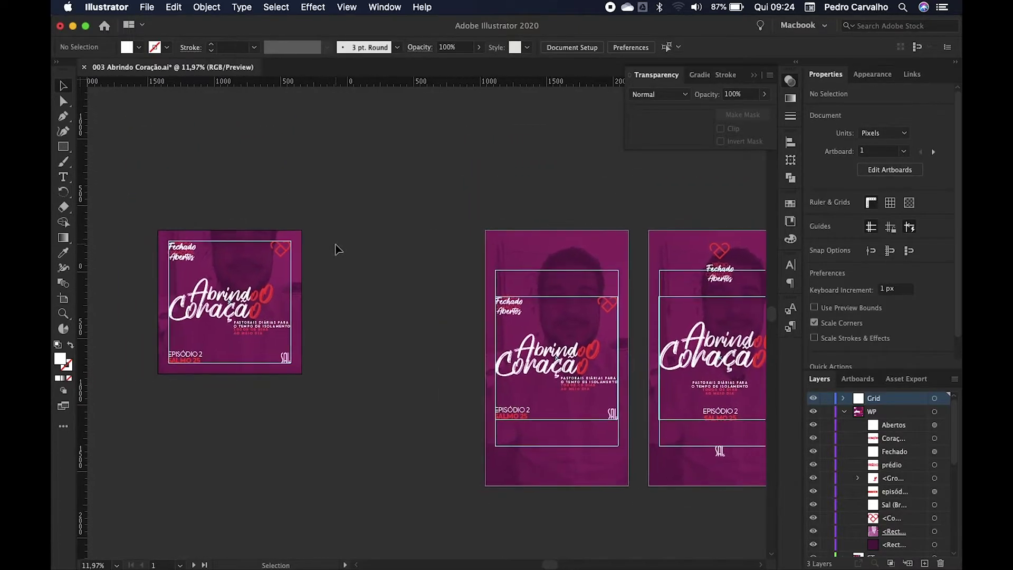
Rearrange all artboards in three columns with 150 px spacing, moving the artwork with them.
click(855, 380)
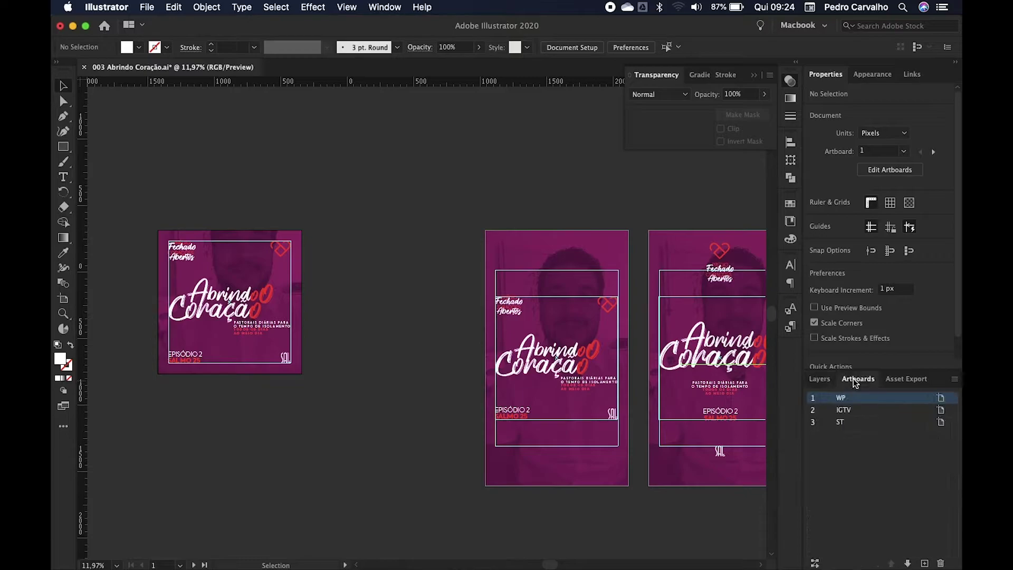
click(676, 302)
click(320, 189)
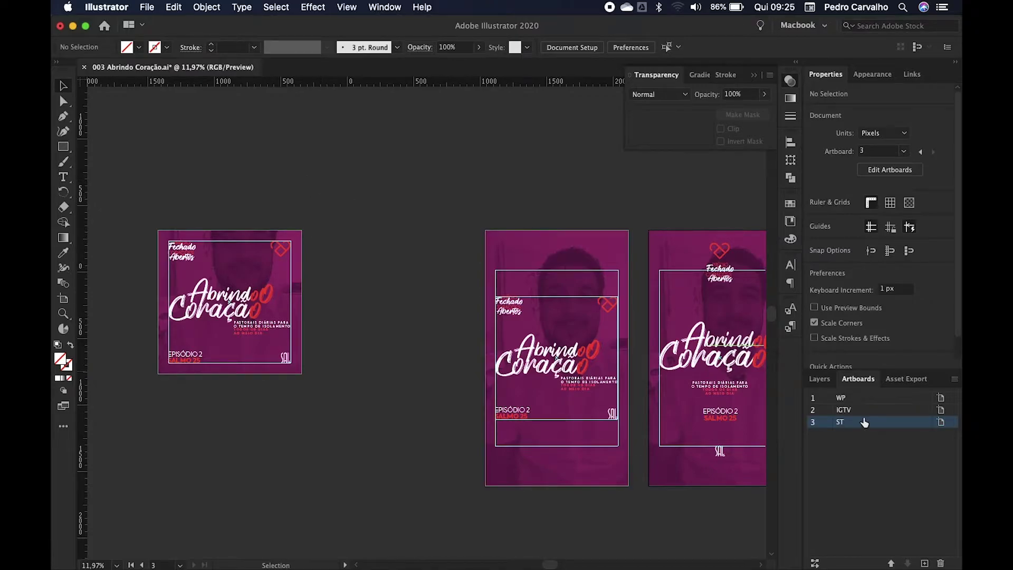
click(955, 377)
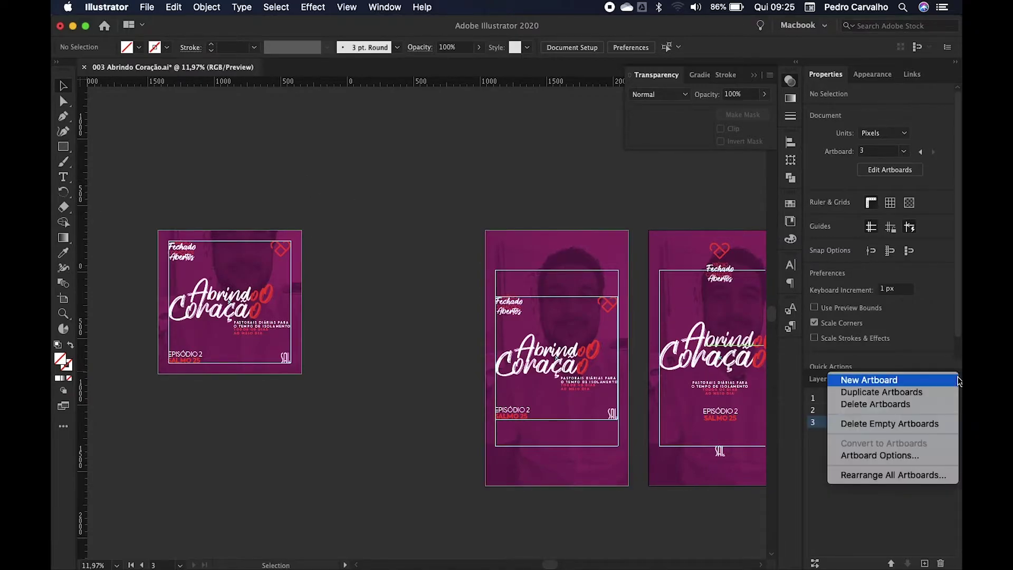
click(913, 476)
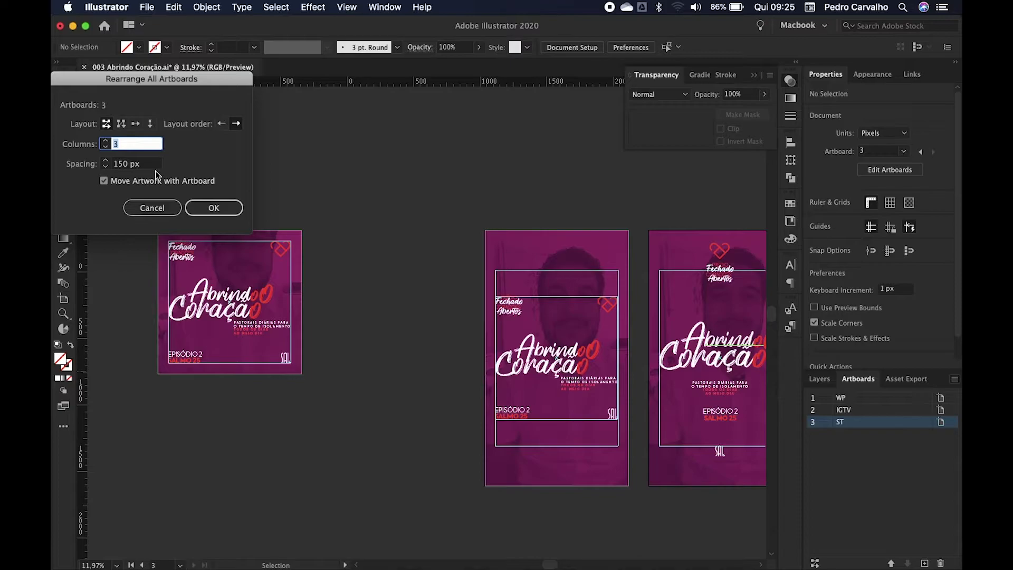
click(210, 207)
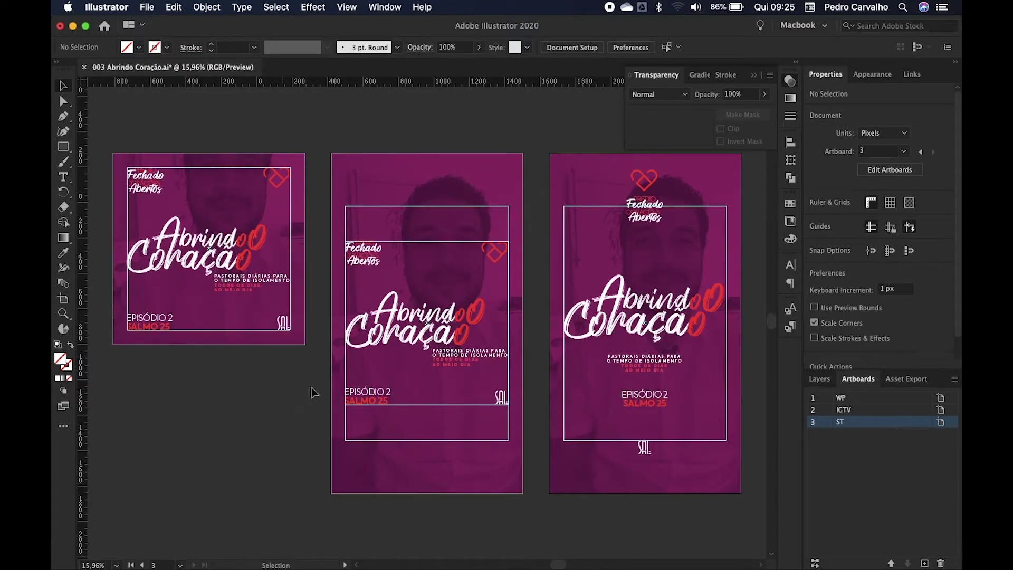
click(757, 74)
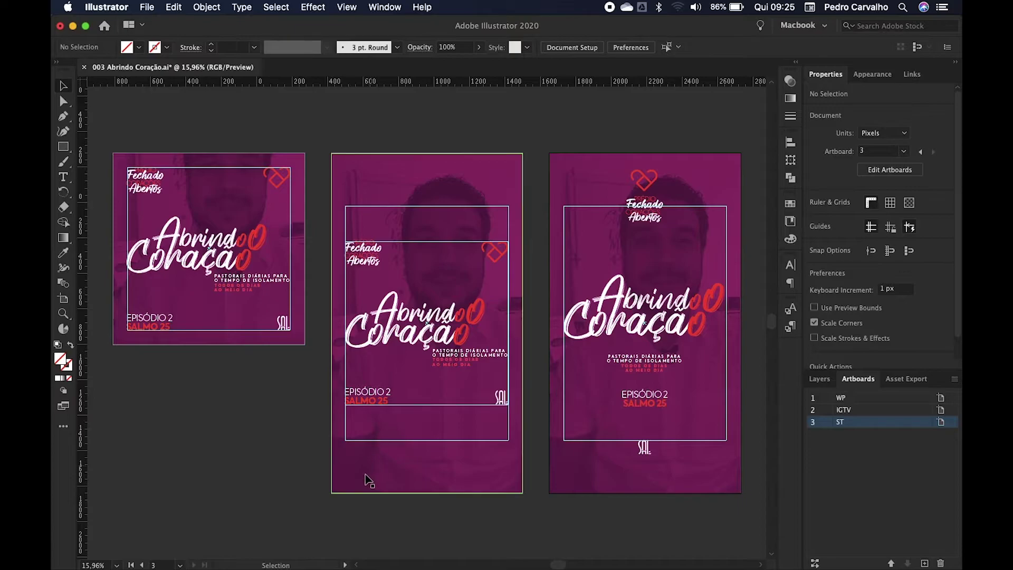
Select the purple photo rectangle on the WP artboard and open its opacity mask for editing.
click(430, 301)
click(680, 269)
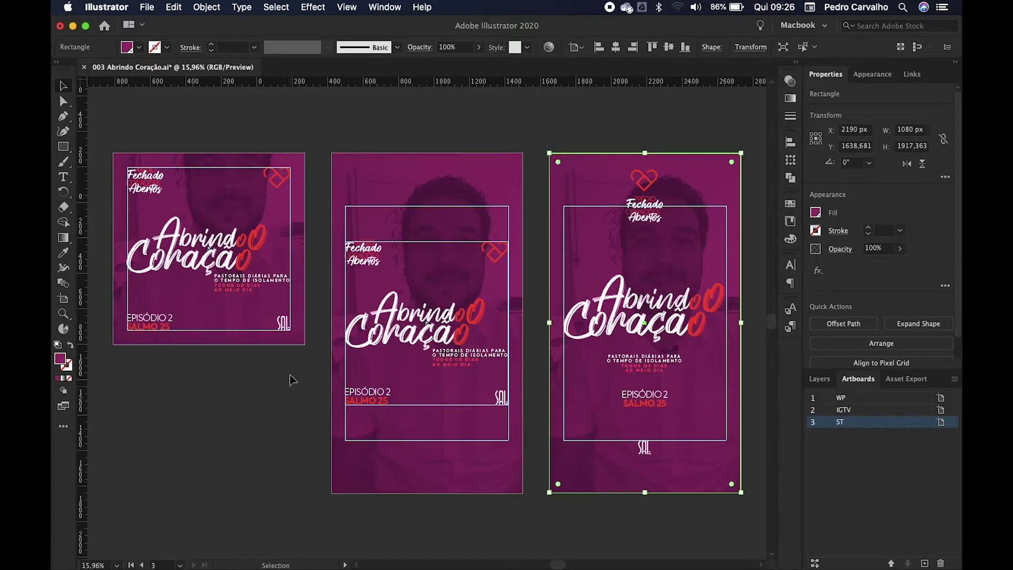
click(231, 207)
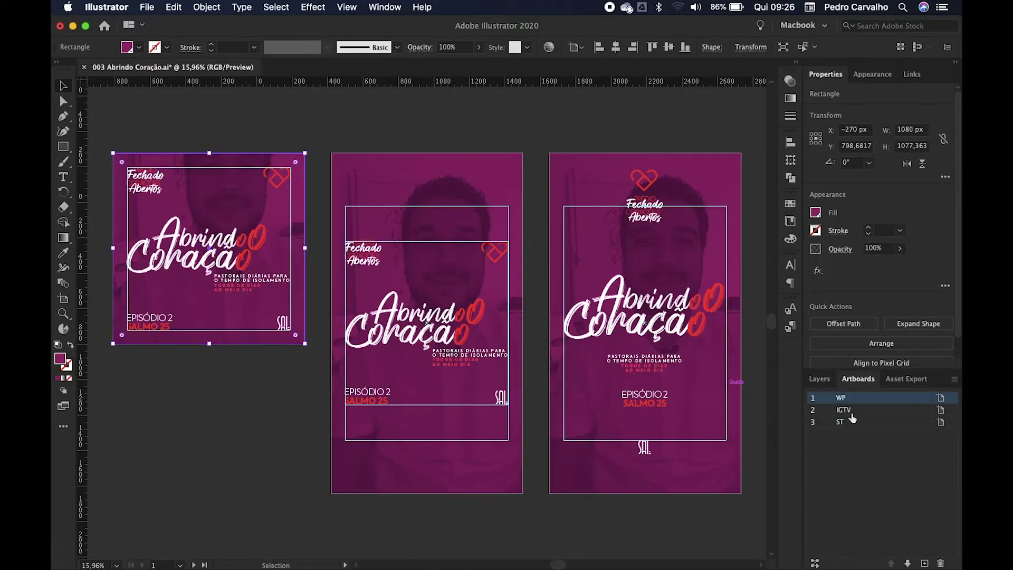
click(820, 378)
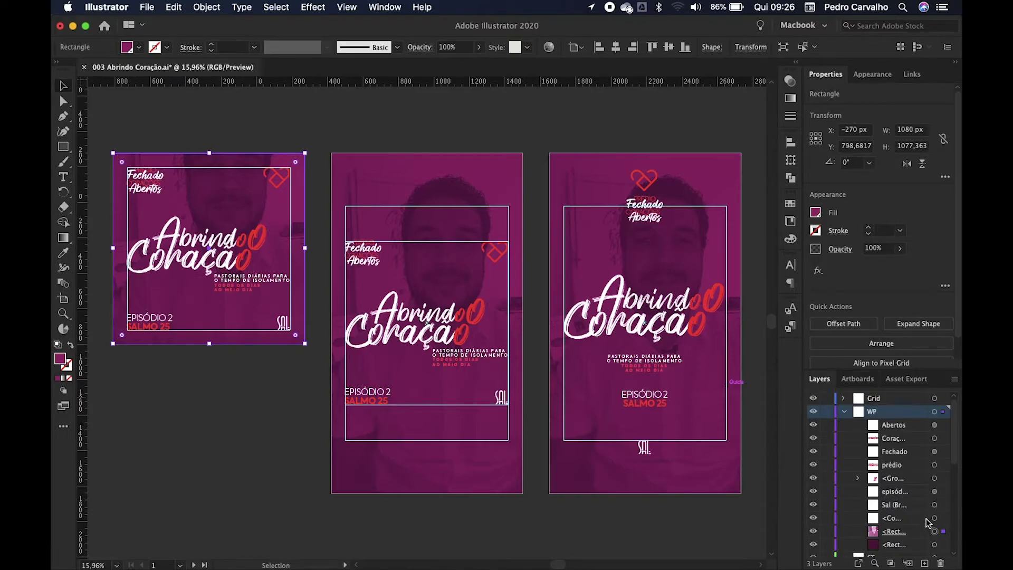
scroll(926, 520, down, 2)
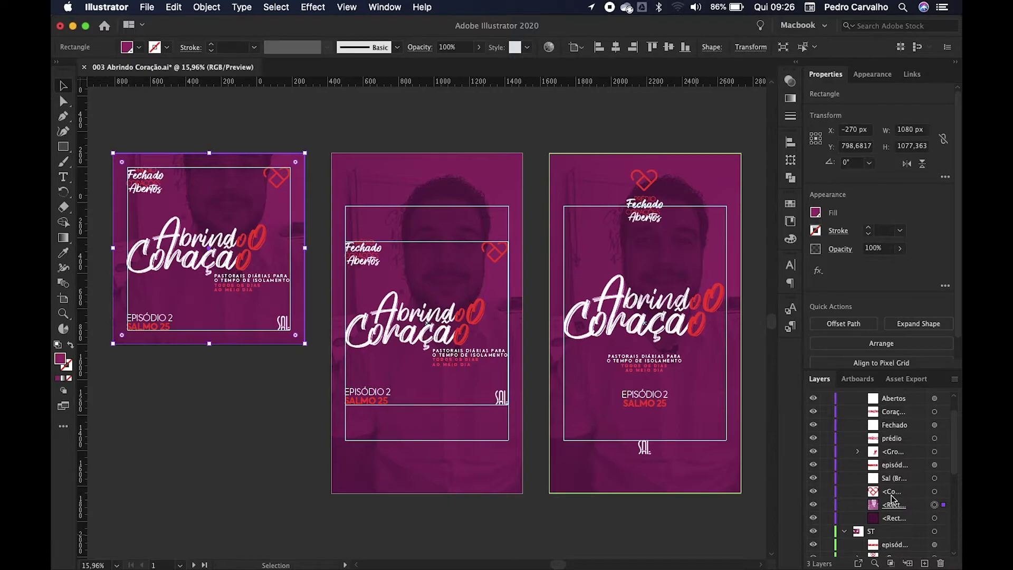
click(789, 81)
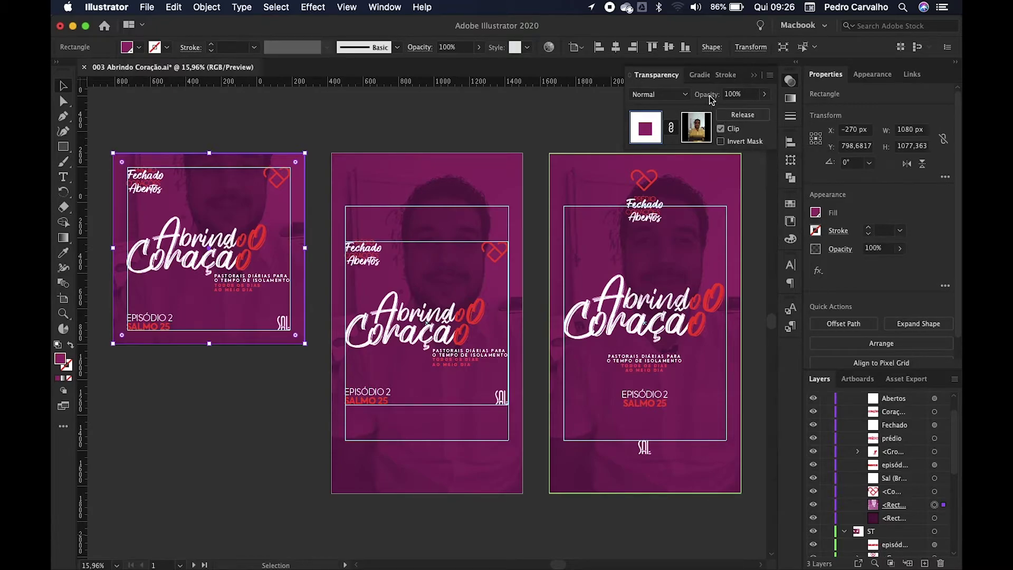
click(697, 126)
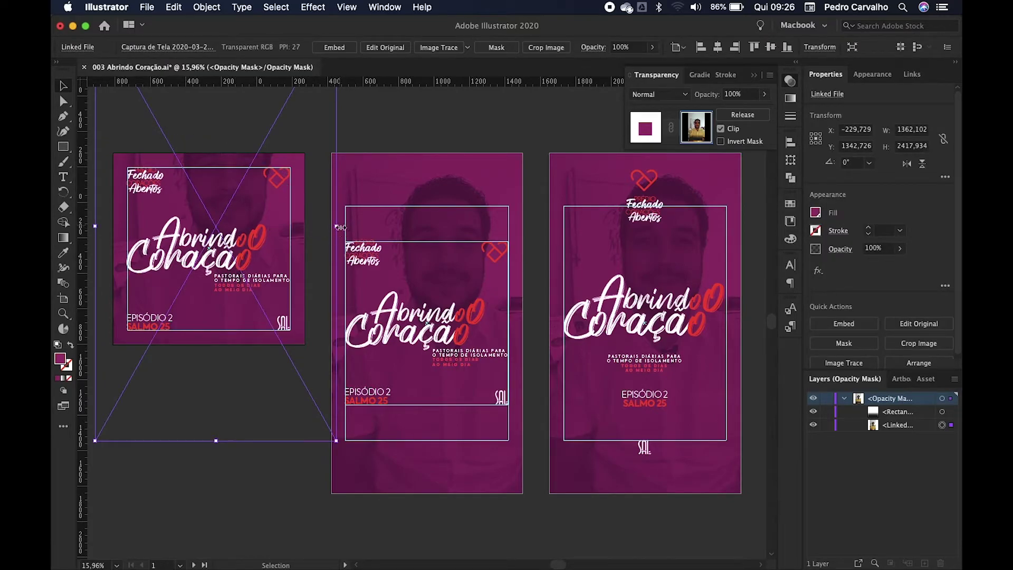
Scale the WP mask photo down to about 1207 × 2142 px, reposition it over the artboard, and exit mask editing.
drag(338, 229, 312, 226)
mouse_move(197, 112)
mouse_down()
mouse_move(216, 113)
mouse_move(211, 120)
mouse_up()
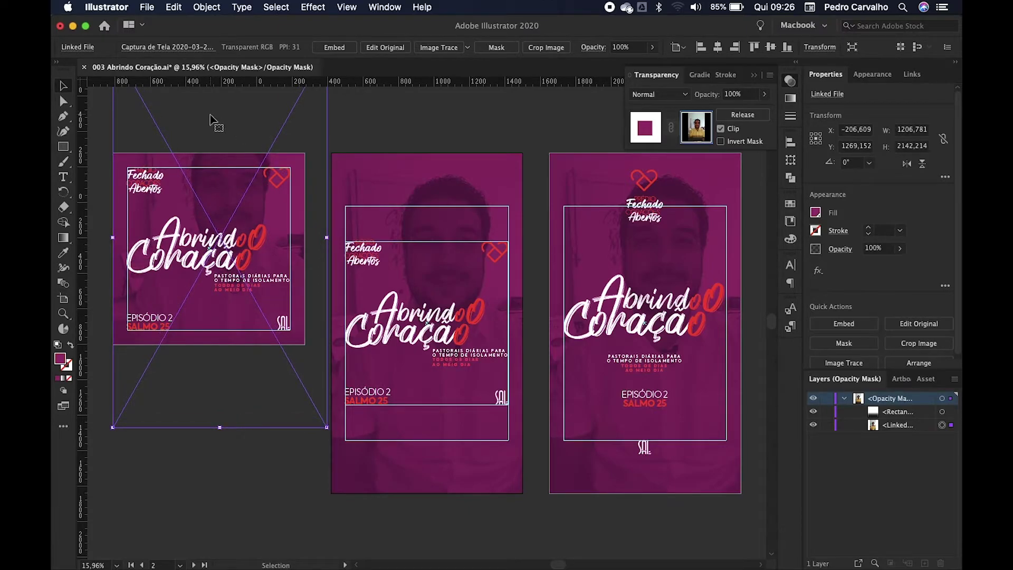
click(389, 124)
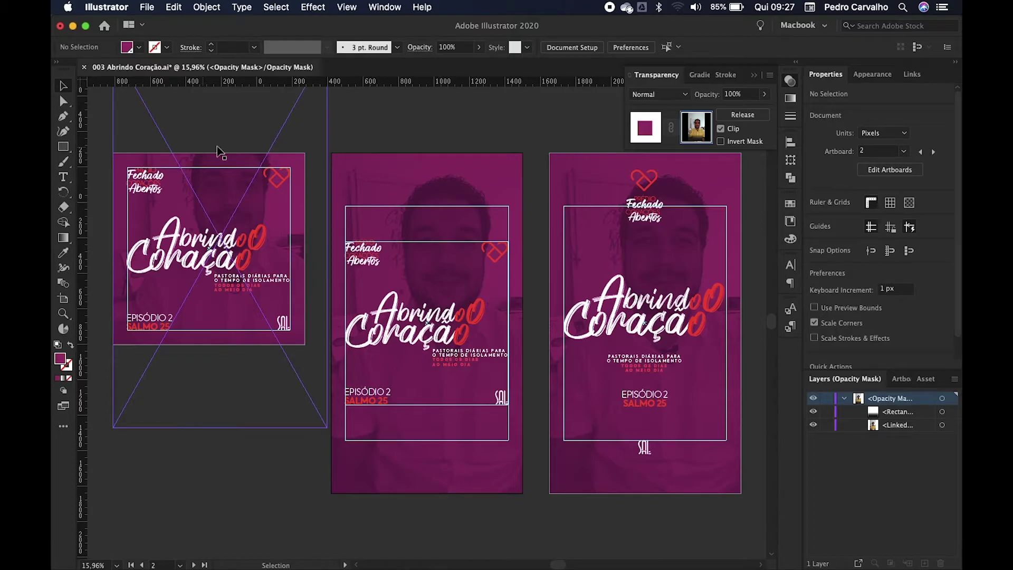
click(652, 140)
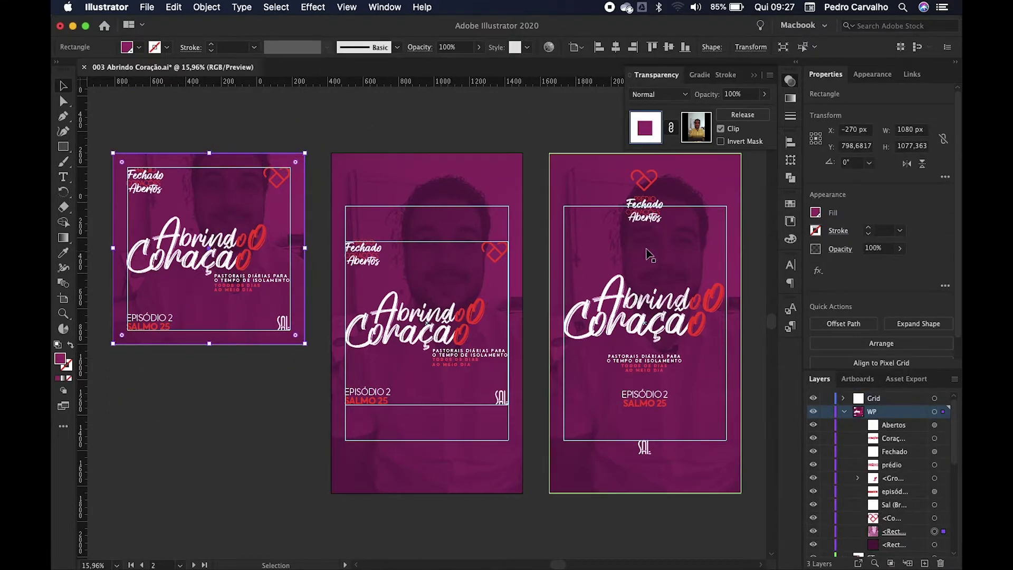
Copy the masked photo rectangle from the WP artboard onto the middle artboard and centre it vertically there.
click(167, 161)
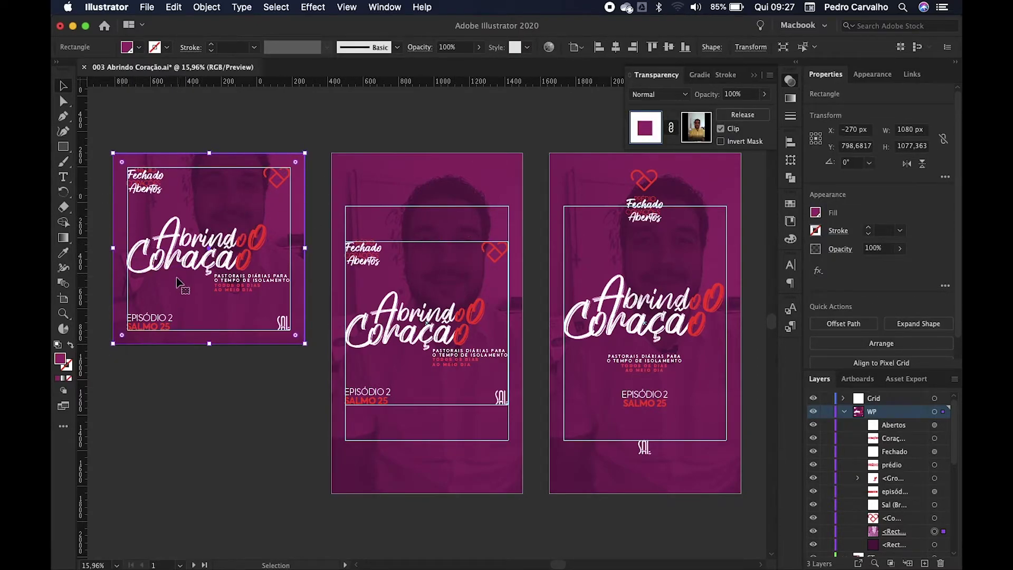
key(a)
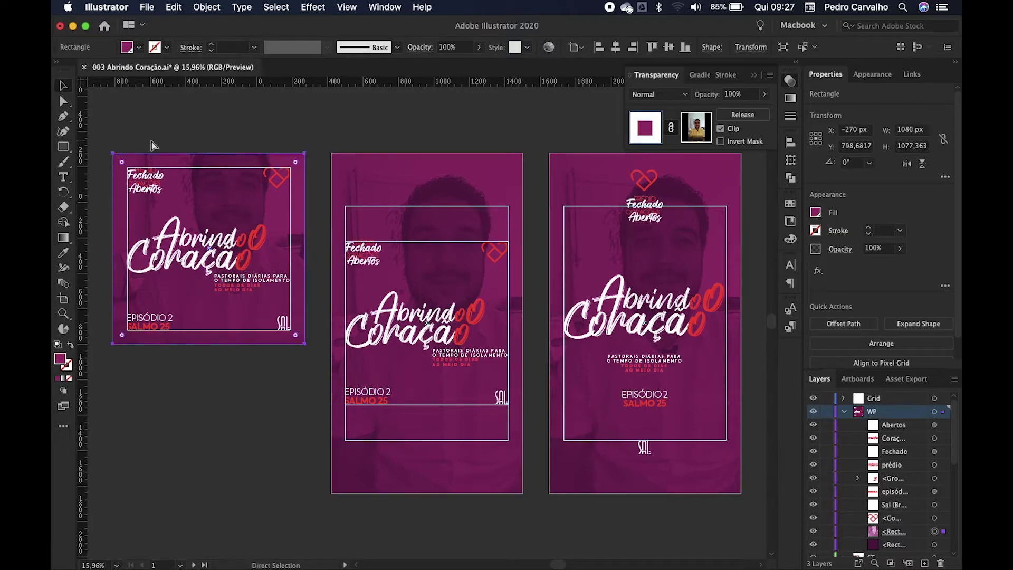
key(v)
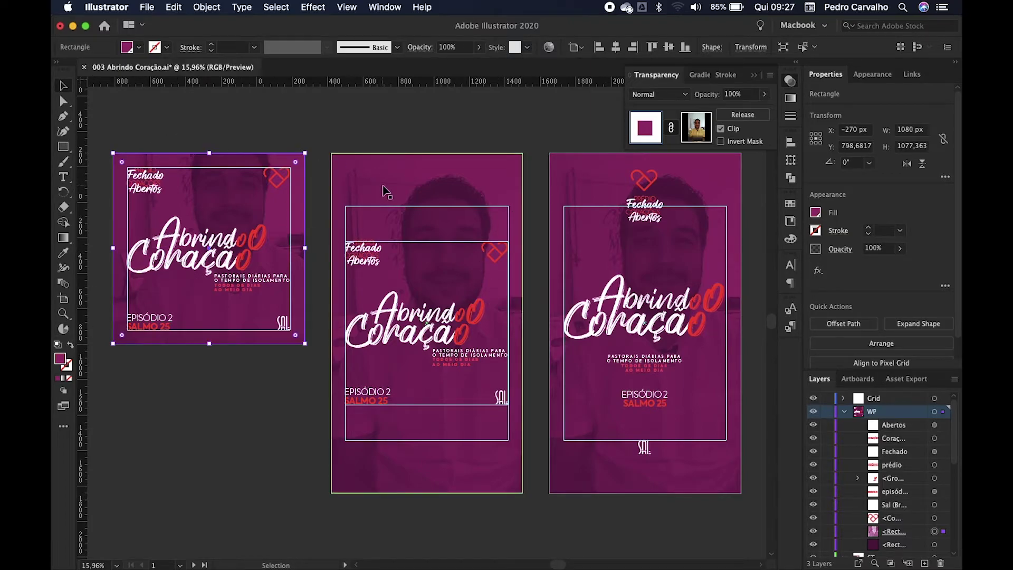
click(383, 191)
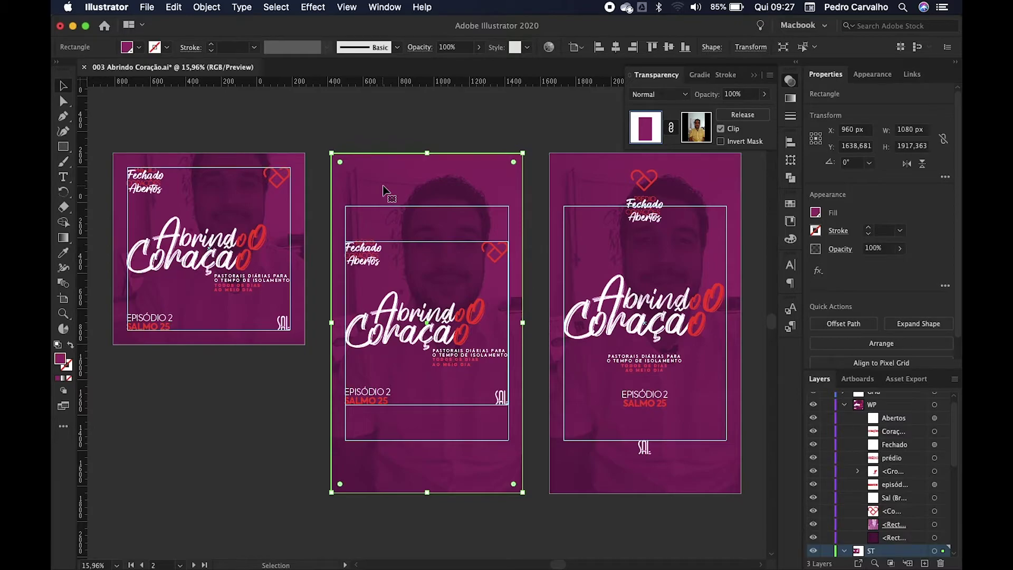
key(super)
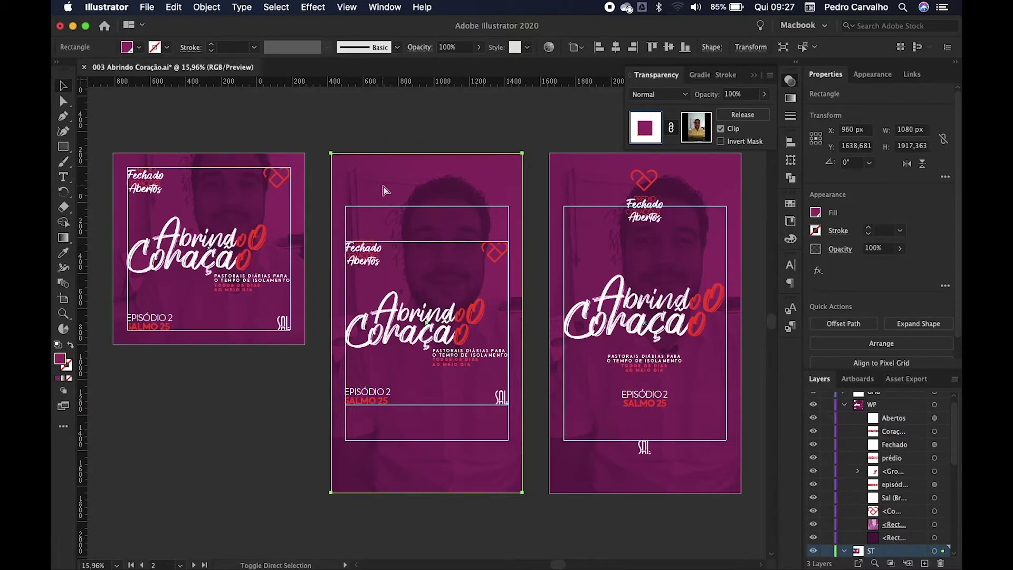
key(super+z)
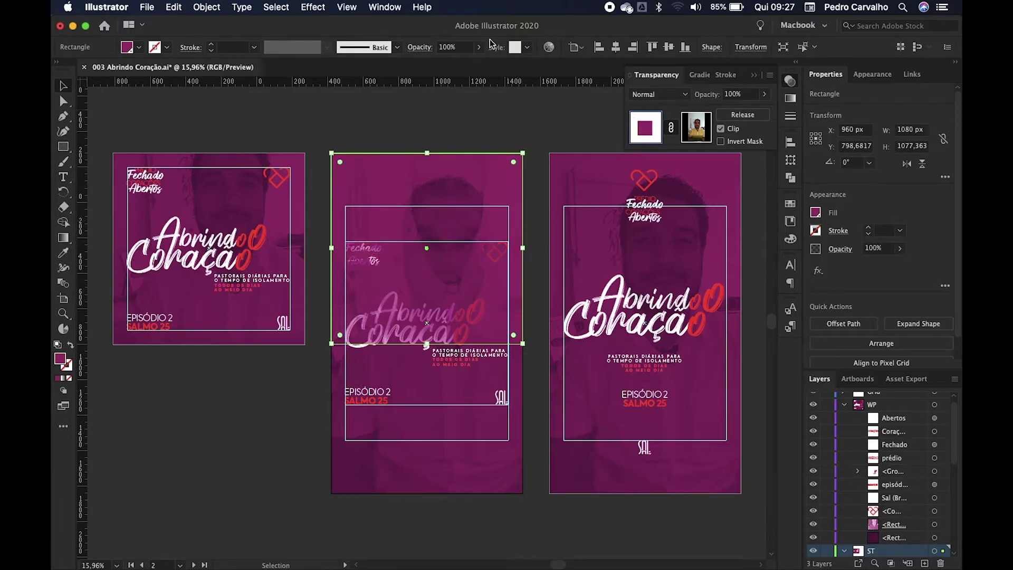
click(669, 47)
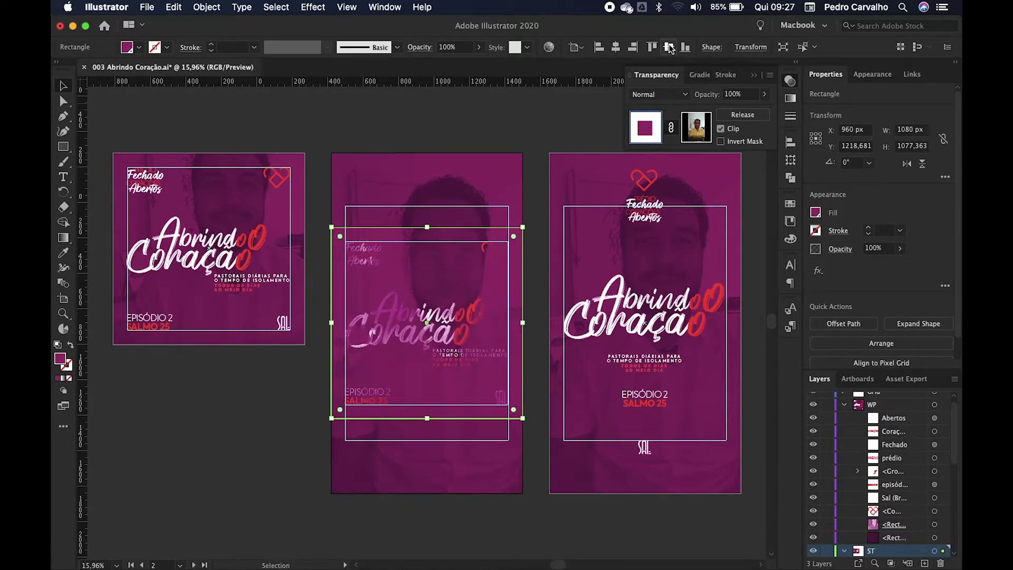
Move the pasted rectangle below the text and logo artwork in the ST layer and delete the old photo rectangle beneath it.
scroll(921, 513, down, 5)
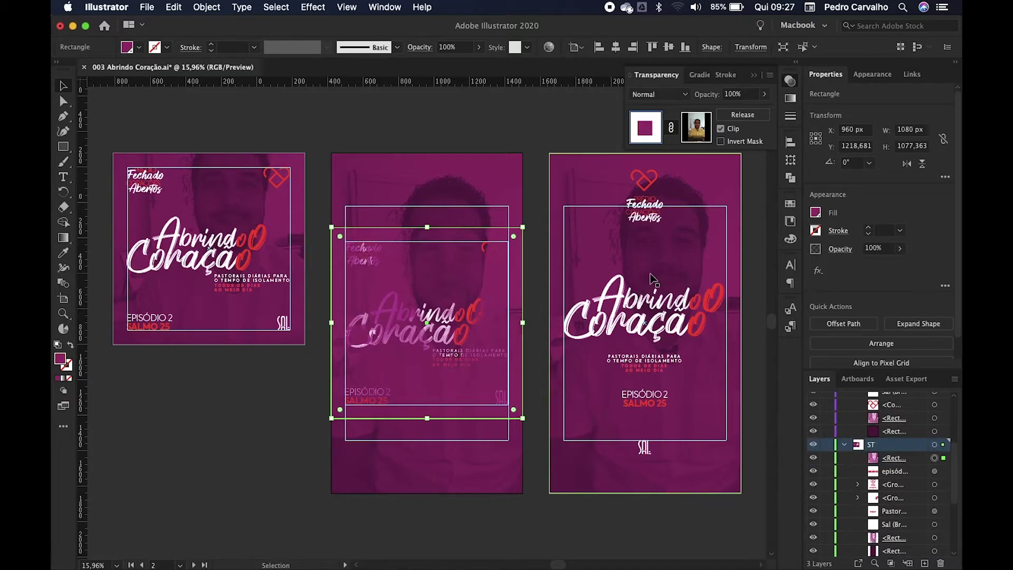
scroll(900, 448, up, 4)
scroll(899, 448, down, 5)
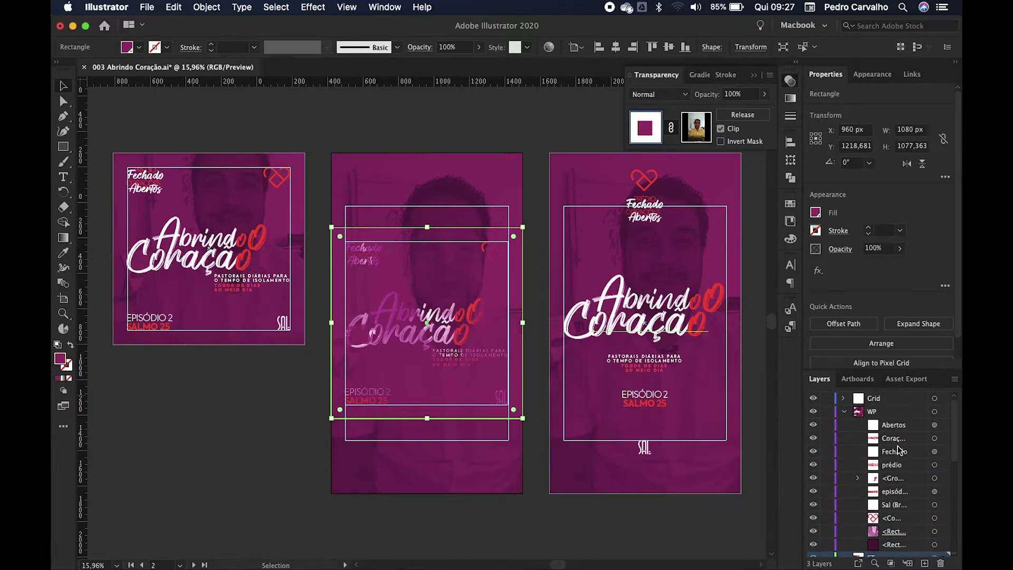
scroll(873, 437, down, 1)
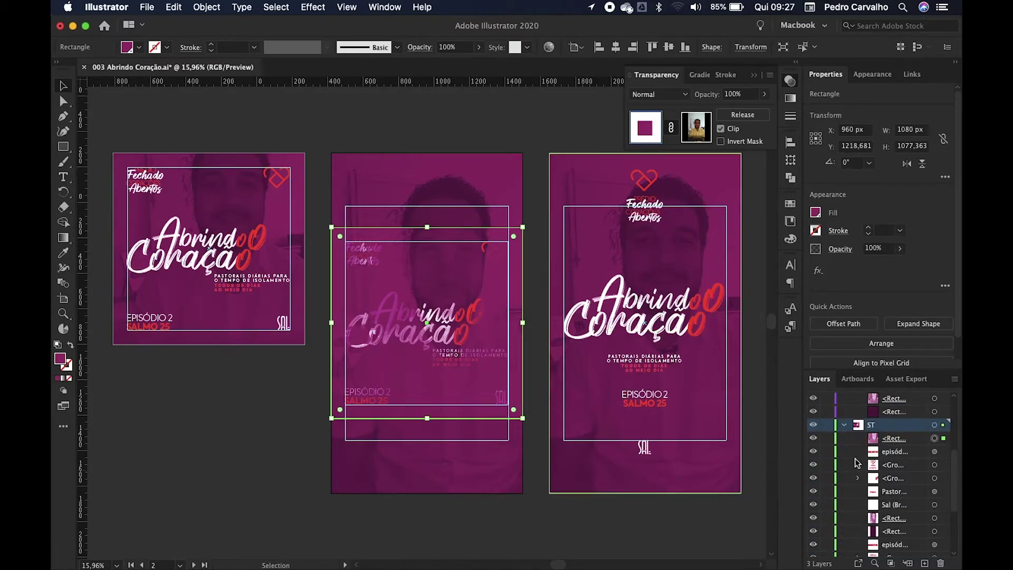
scroll(886, 461, down, 1)
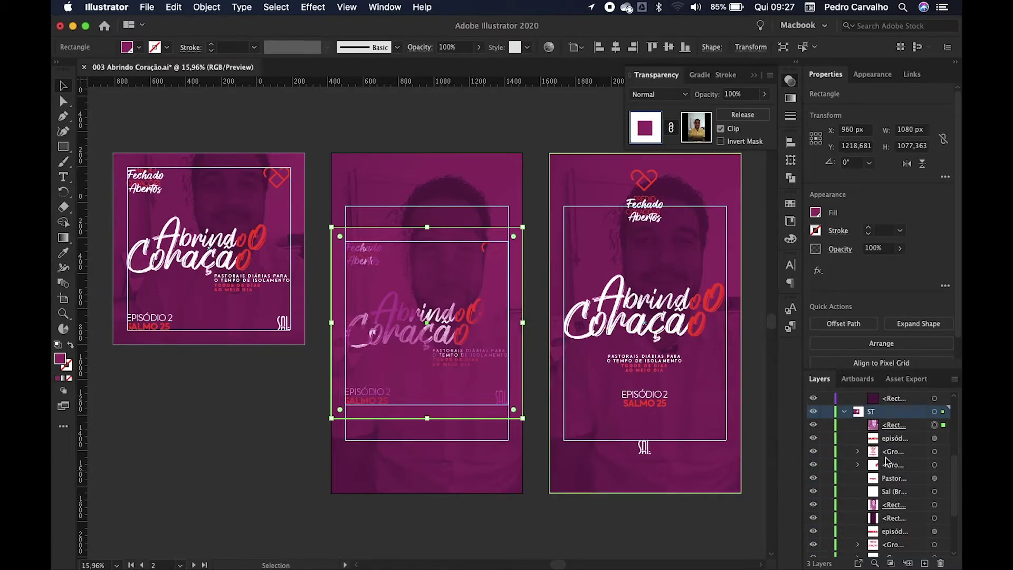
click(508, 169)
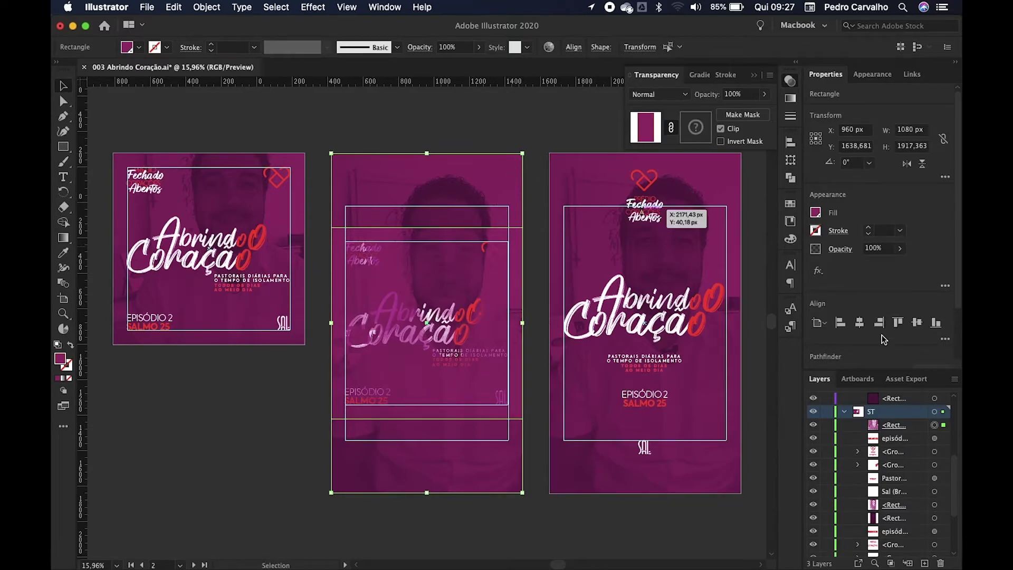
scroll(888, 473, down, 5)
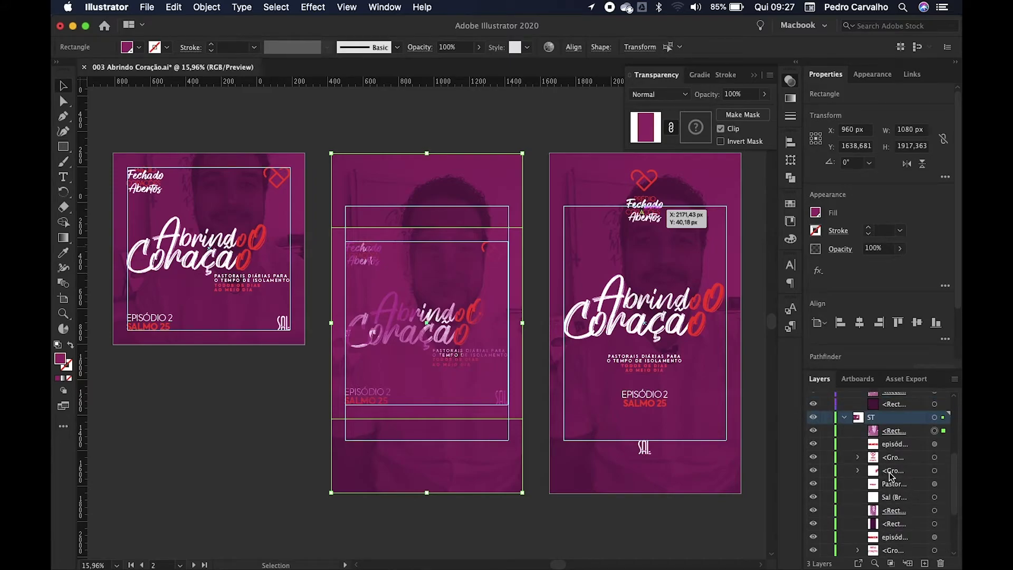
scroll(866, 504, down, 5)
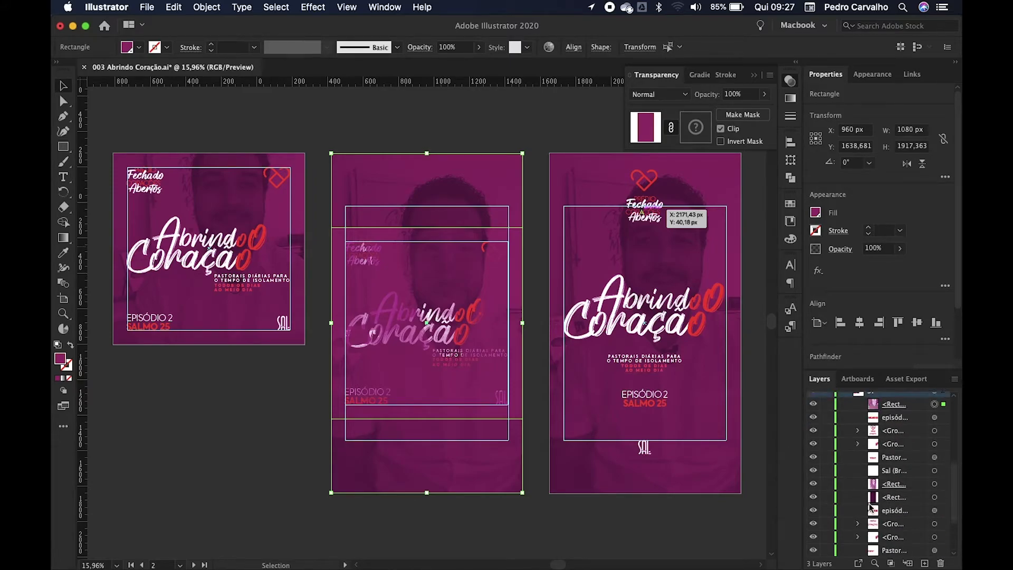
click(893, 431)
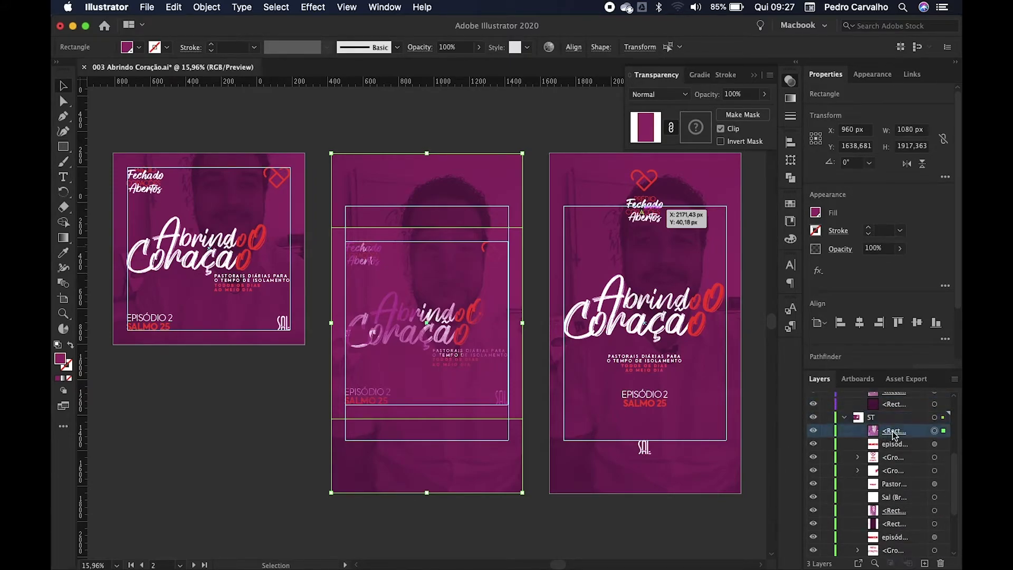
drag(892, 432, 898, 519)
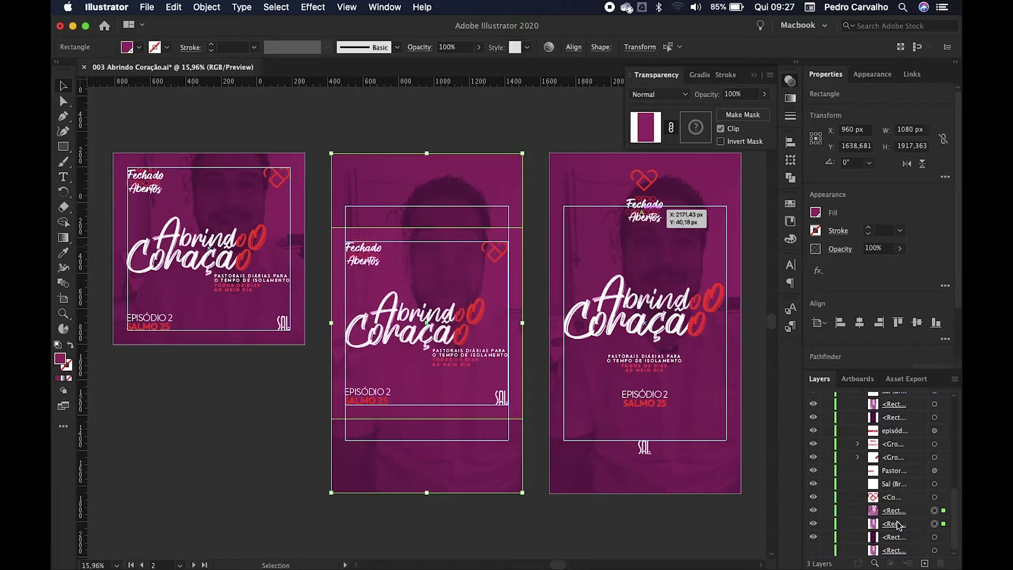
click(442, 138)
click(457, 176)
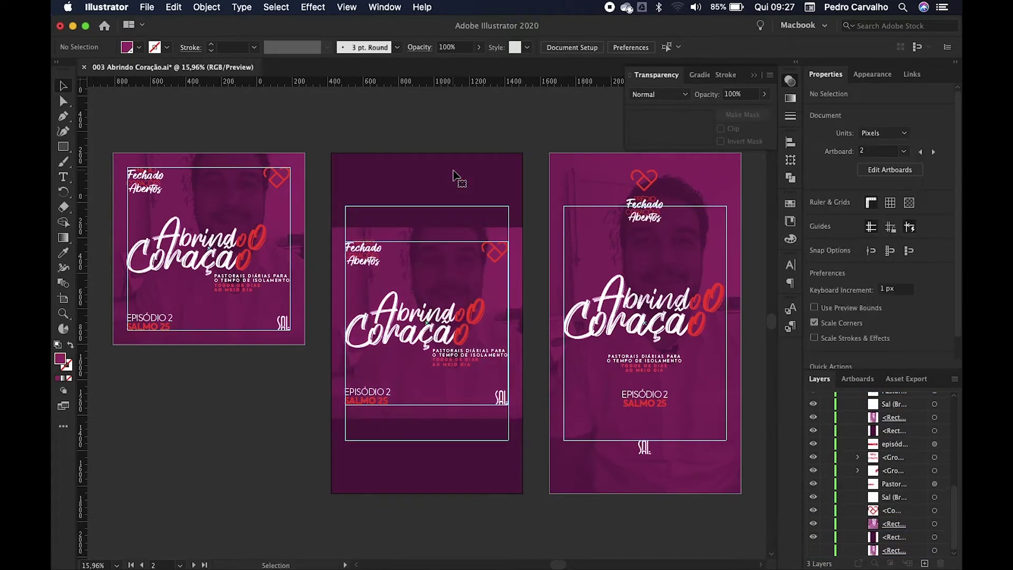
Try to stretch the pasted rectangle to 1080 × 1920 px with its opacity mask linked, and undo the resize.
click(934, 523)
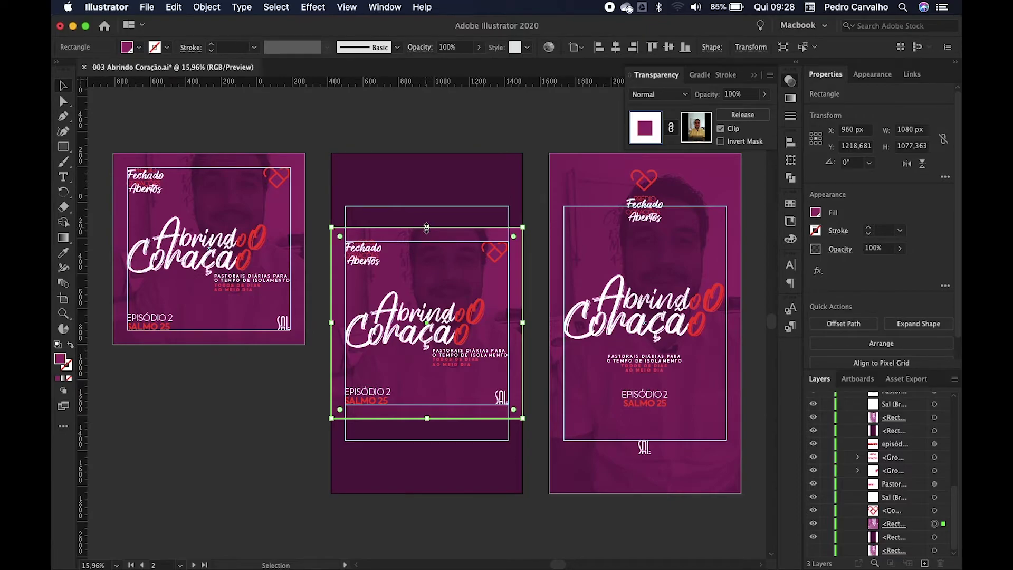
drag(427, 227, 437, 154)
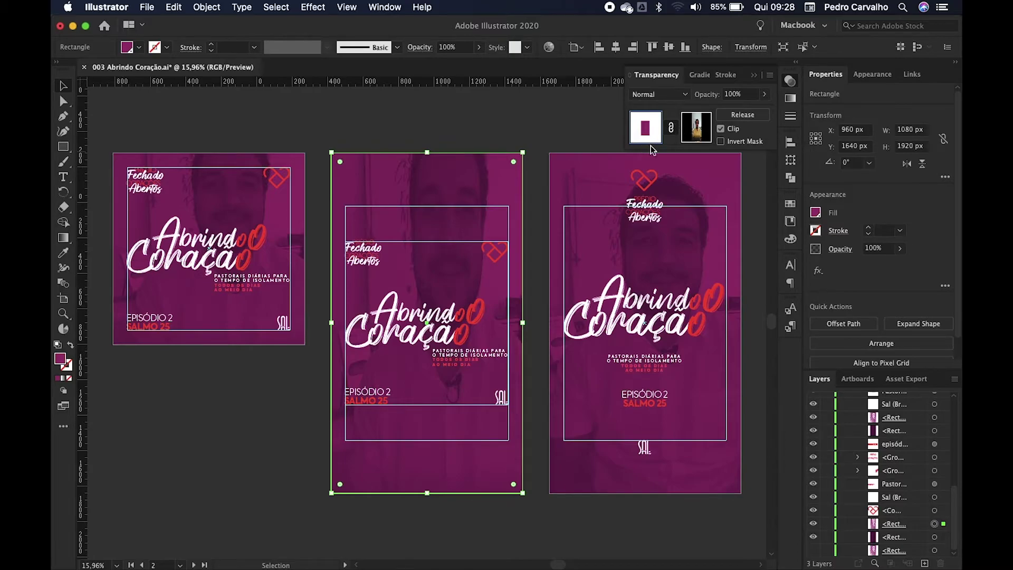
key(super+z)
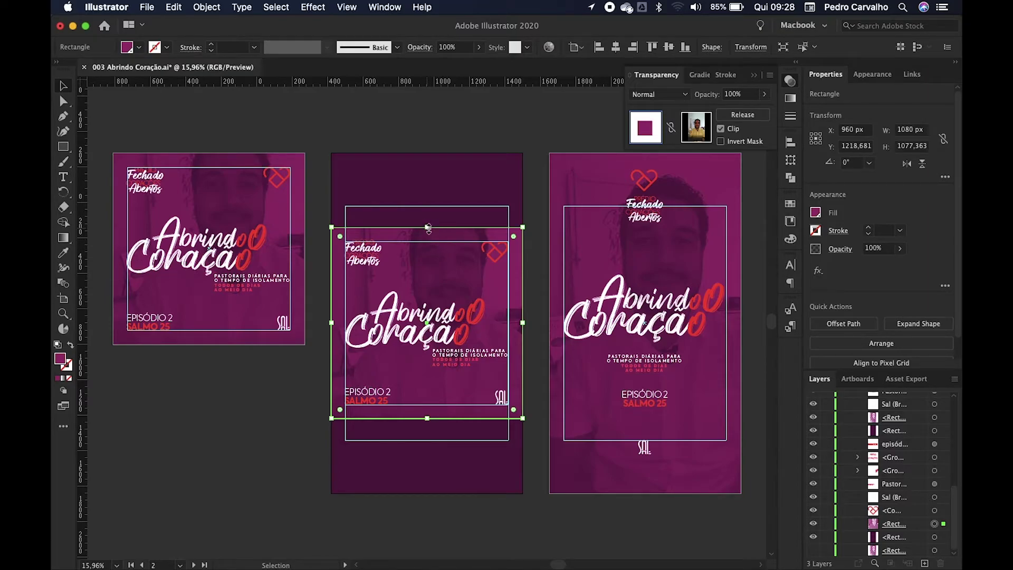
Stretch the pasted rectangle to 1080 × 1920 px over the middle artboard, with its opacity mask unlinked.
drag(428, 227, 425, 151)
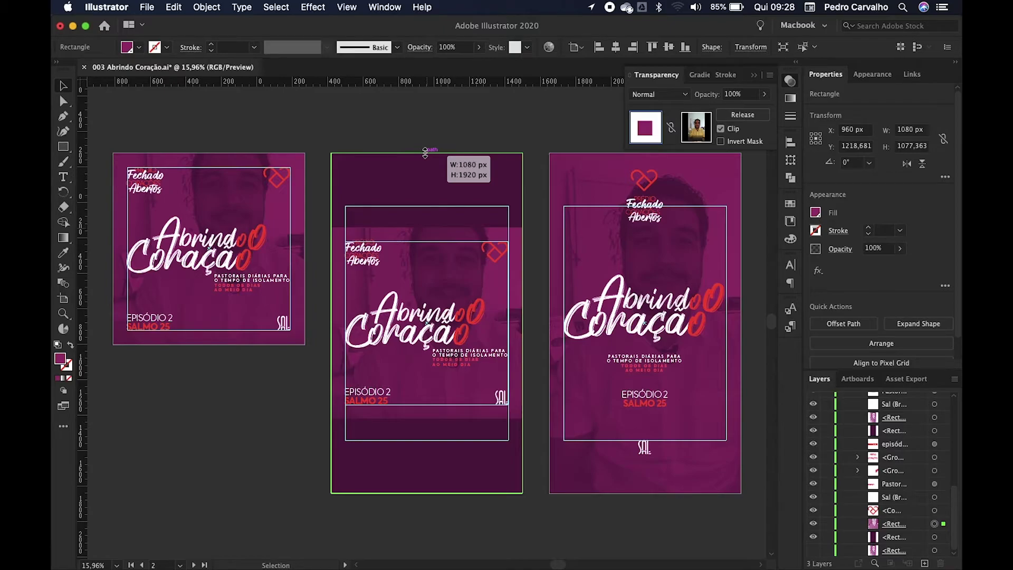
drag(425, 152, 423, 154)
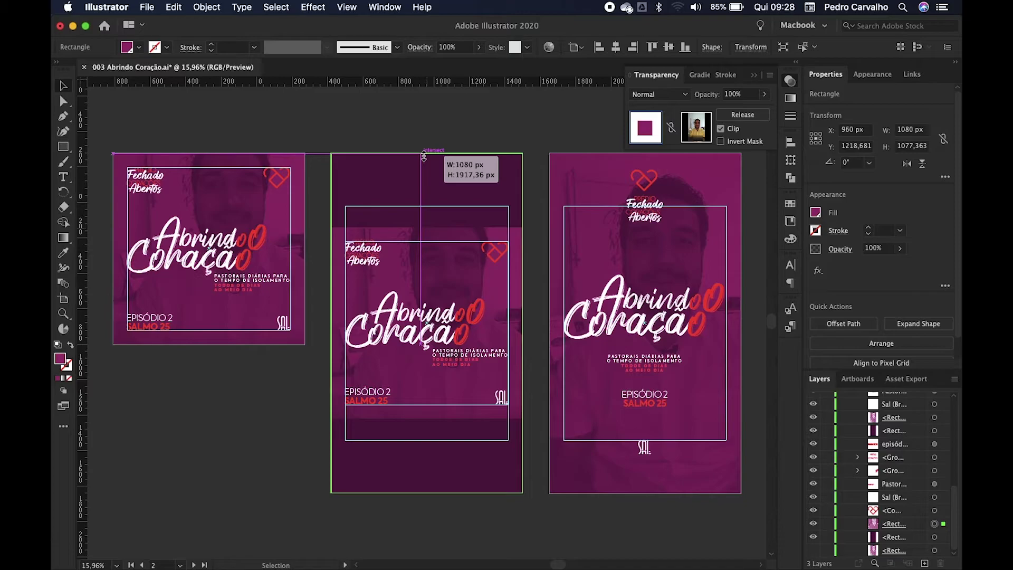
drag(423, 156, 423, 154)
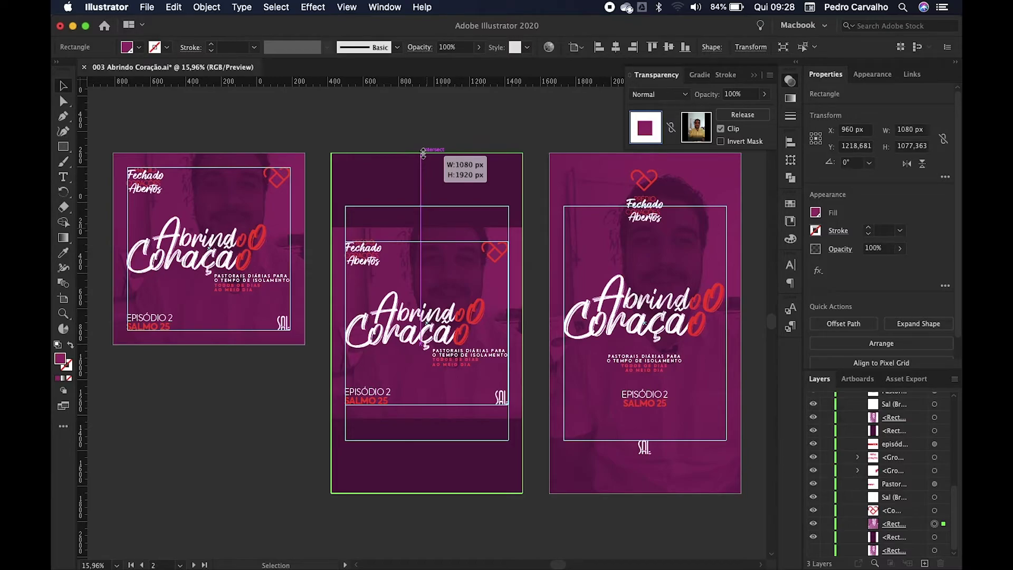
drag(423, 154, 425, 153)
click(445, 122)
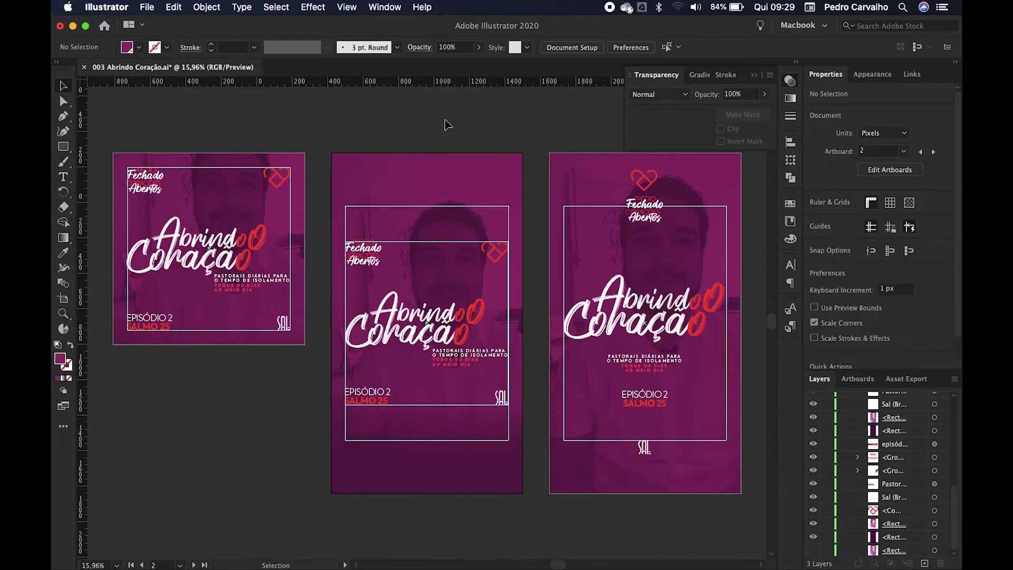
Try moving the middle artboard's rectangle independently of its unlinked opacity mask, and undo the moves.
click(471, 181)
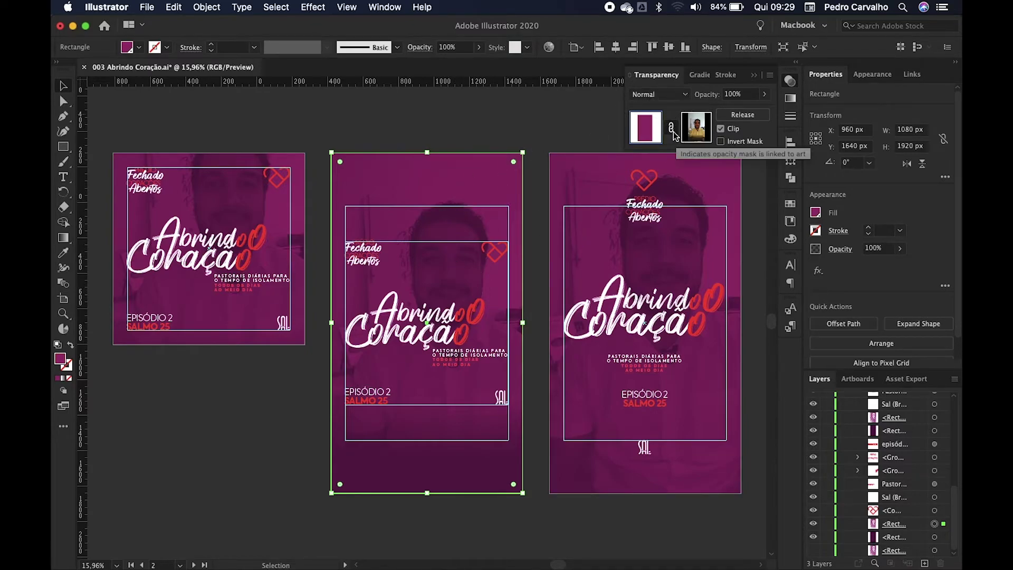
click(482, 126)
click(467, 175)
drag(476, 179, 373, 162)
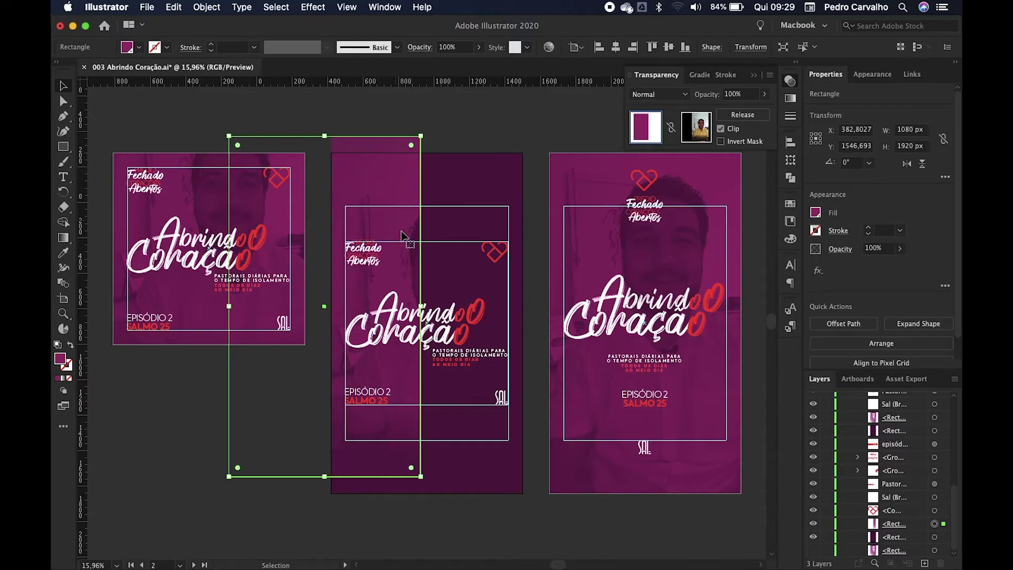
drag(314, 146, 438, 76)
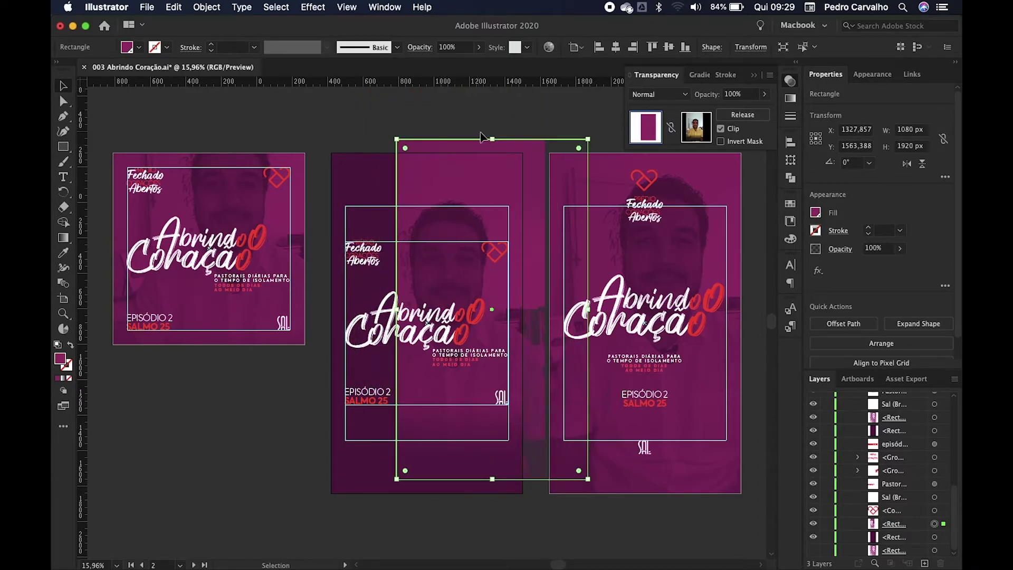
key(super+z)
key(super+z)
key(super+z)
key(super+z)
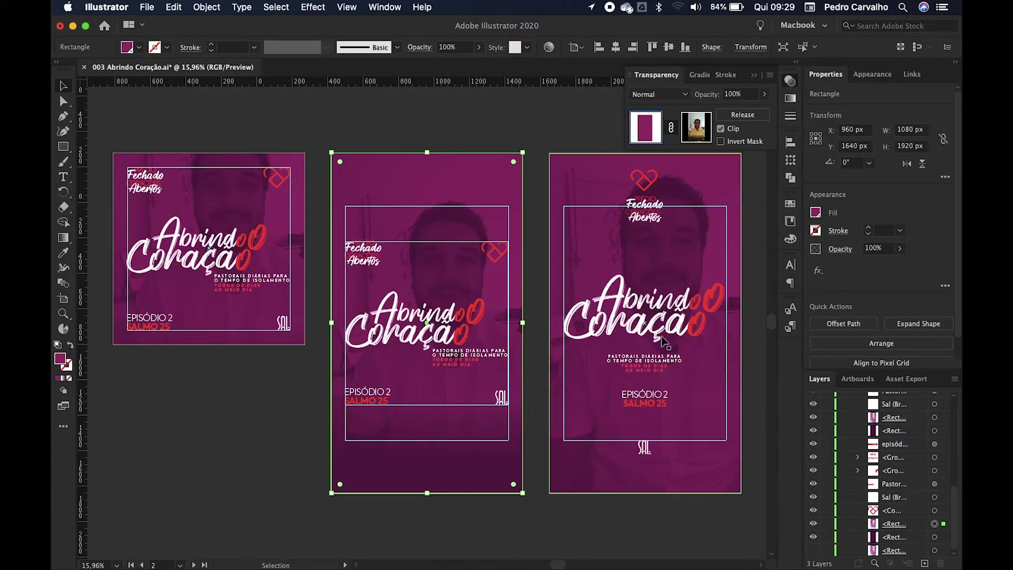
Open the middle rectangle's opacity mask for editing, hide its gradient rectangle and select the linked photo.
click(703, 126)
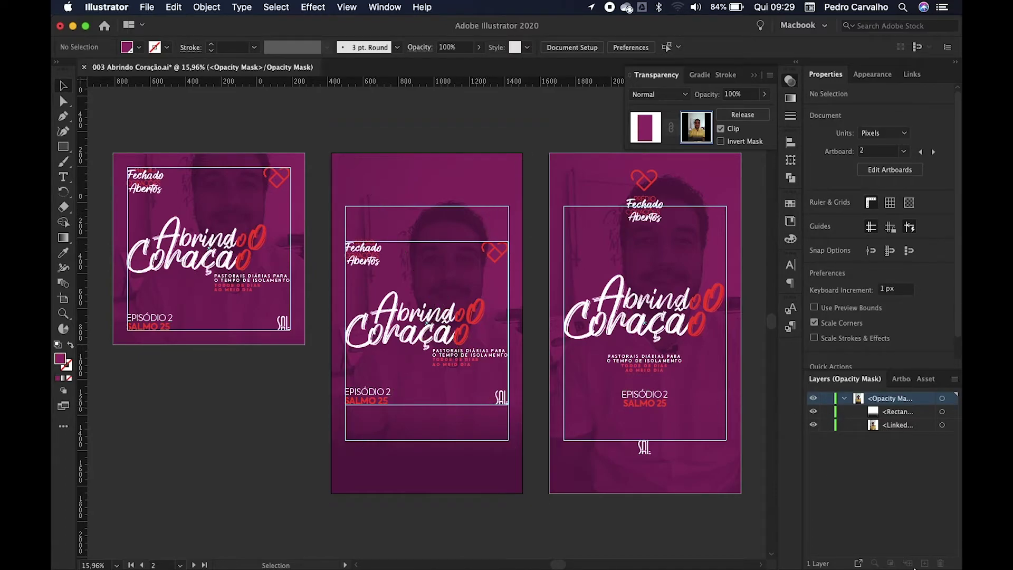
click(941, 412)
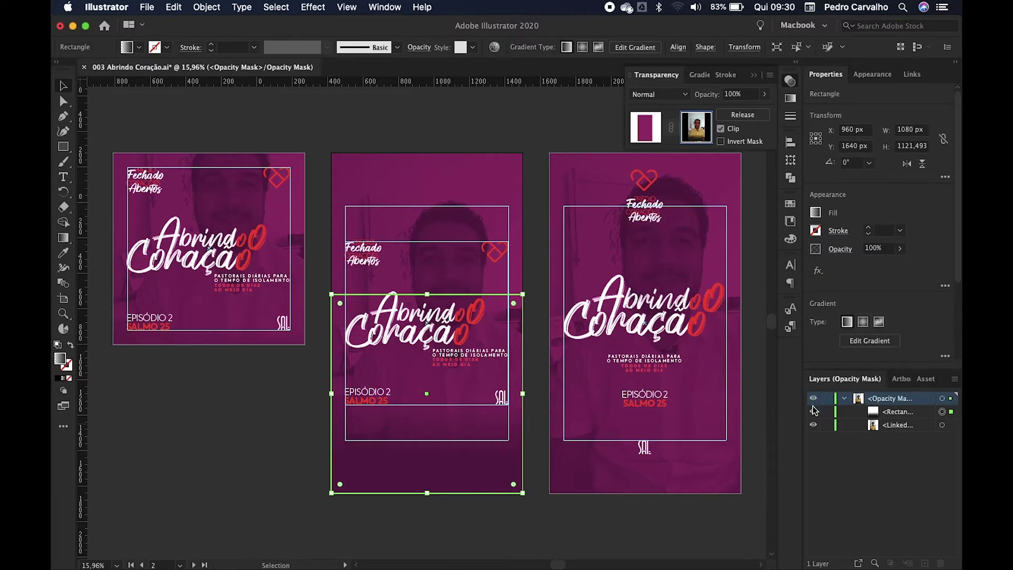
click(465, 167)
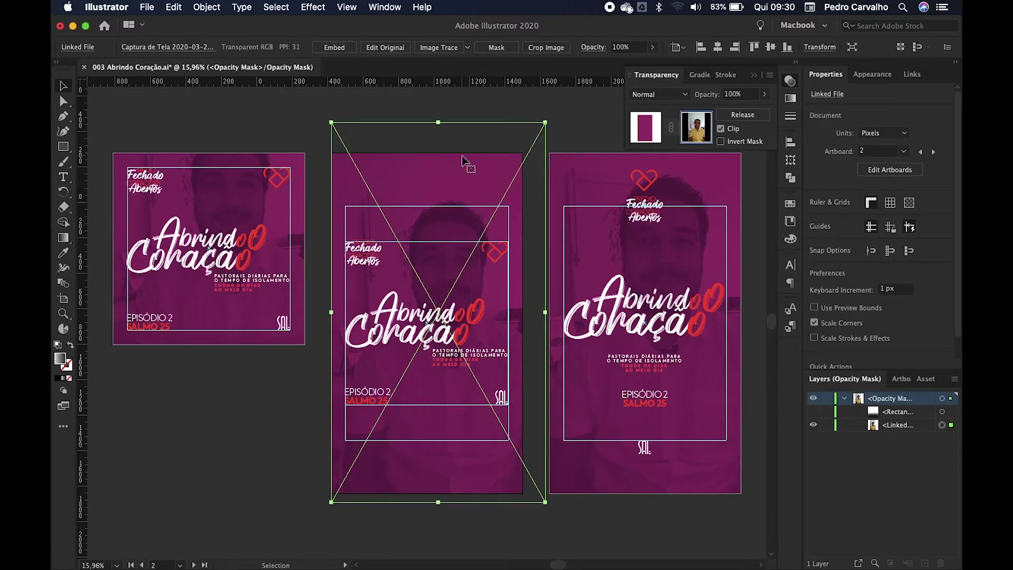
Move the linked mask photo up to about Y 1446 px and show the gradient rectangle again.
drag(463, 193, 464, 149)
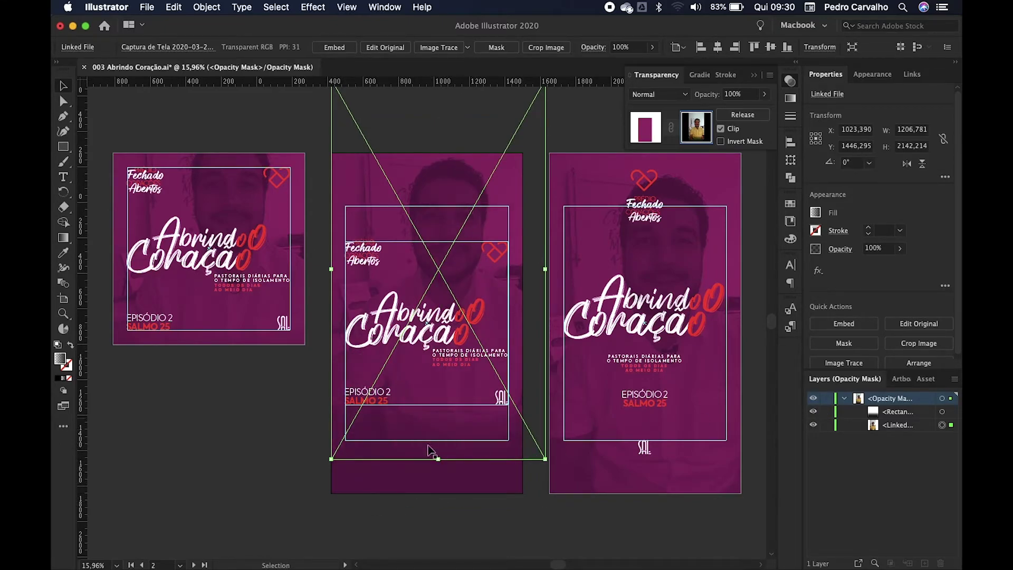
click(396, 513)
key(a)
key(v)
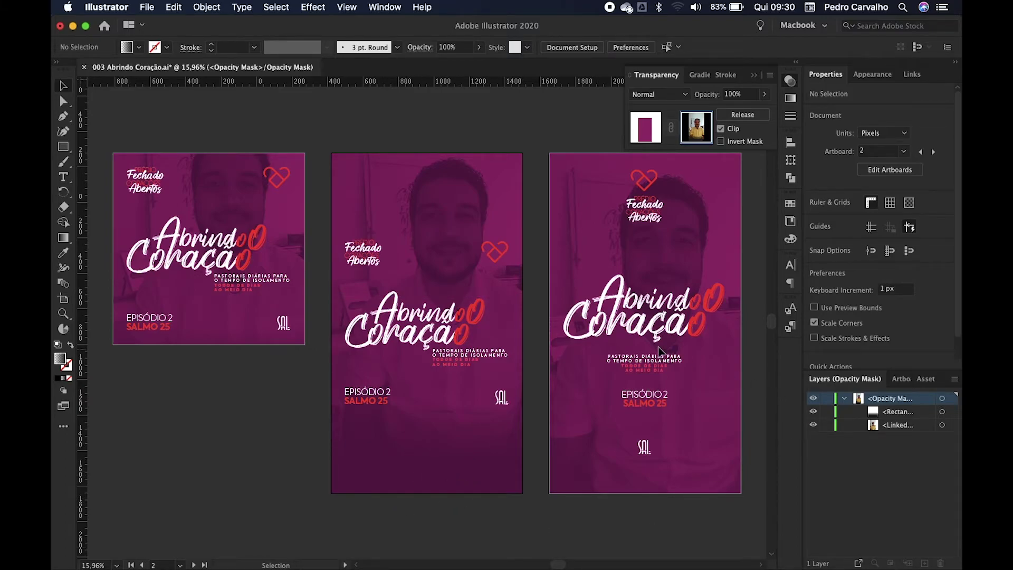
Undo the mask photo's upward move and the gradient rectangle's re-display.
key(a)
key(super+a)
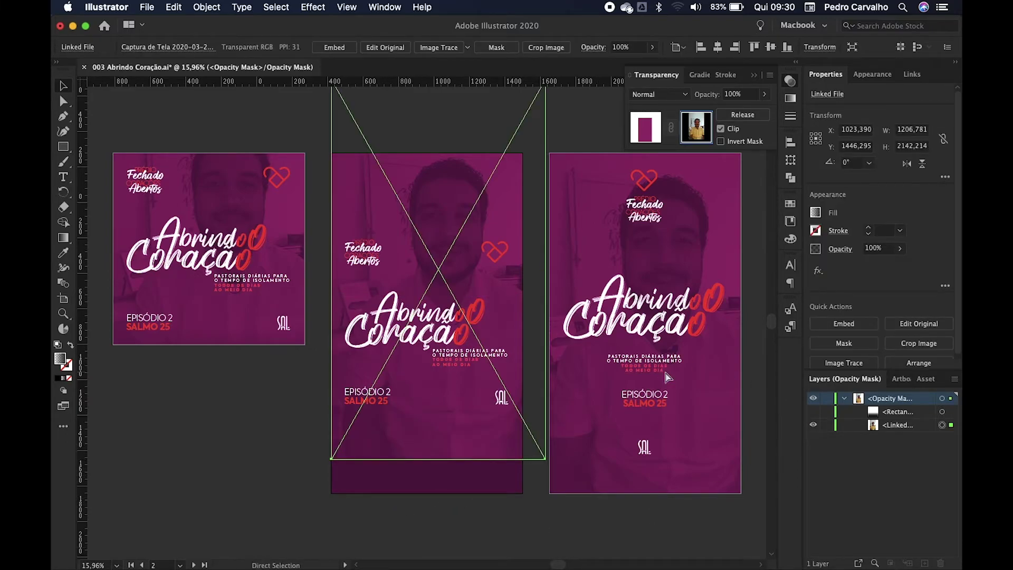
drag(432, 313, 433, 354)
key(v)
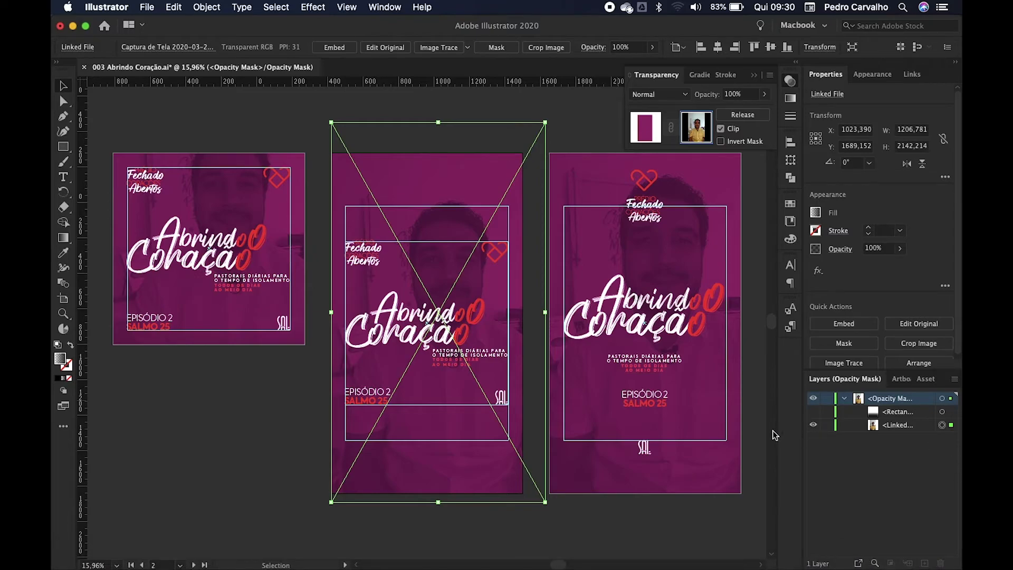
Toggle the visibility of the gradient rectangle in the middle opacity mask on and off, and leave mask editing.
click(813, 412)
click(812, 412)
click(658, 134)
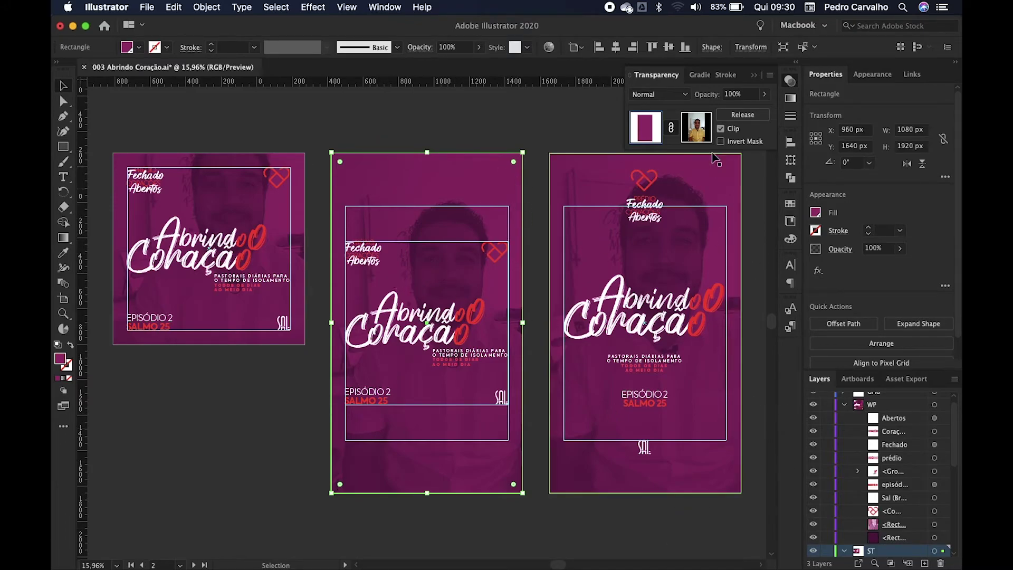
Reopen the middle rectangle's opacity mask and copy its linked photo.
click(697, 128)
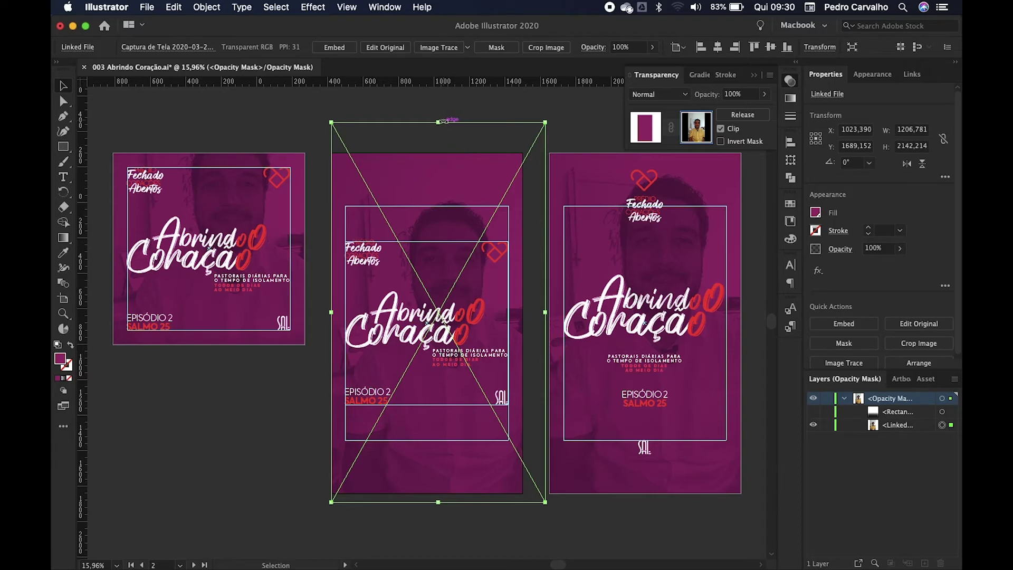
click(461, 98)
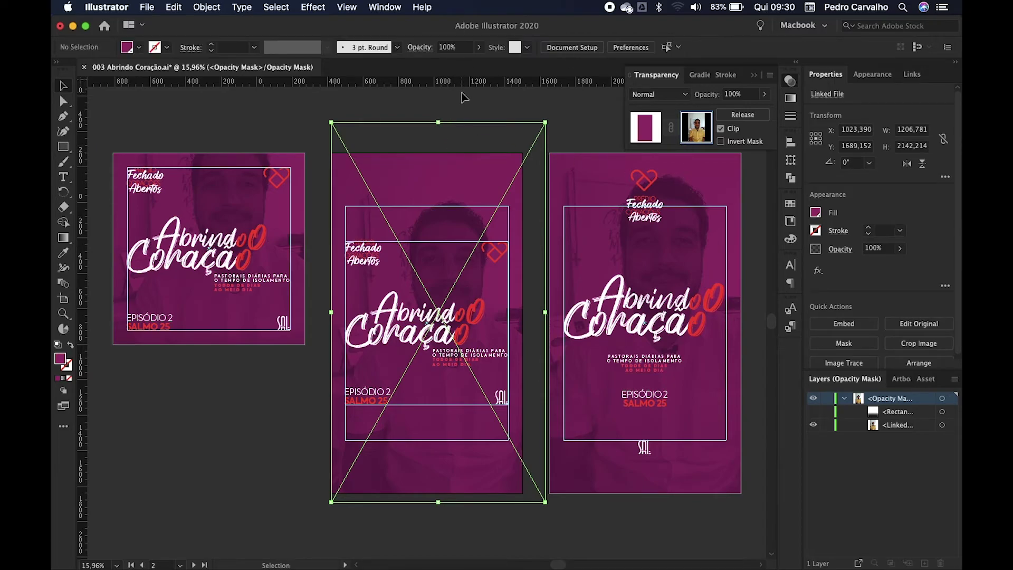
click(445, 179)
key(a)
key(v)
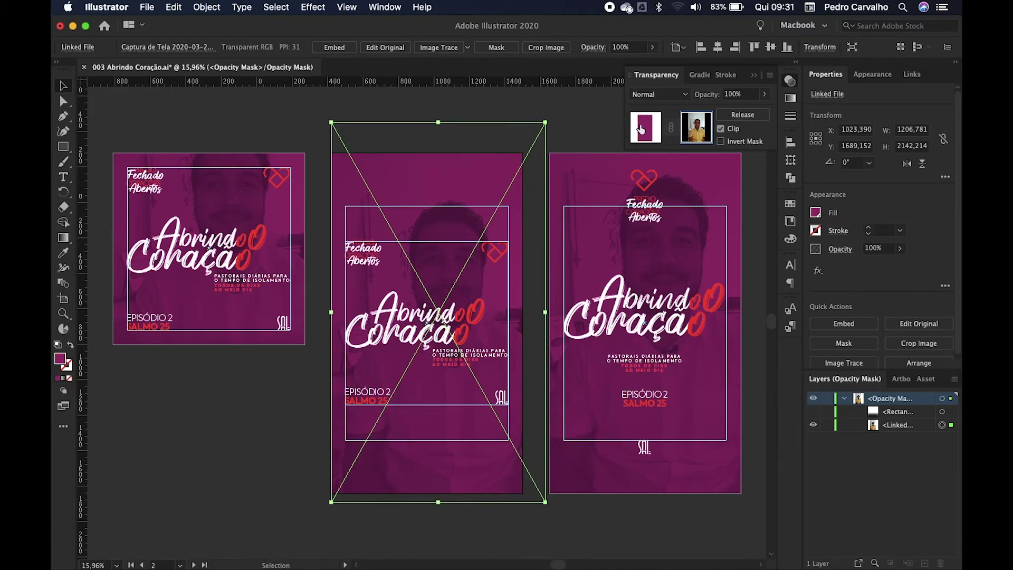
Open the opacity mask of the ST artboard's rectangle and delete its linked photo.
click(548, 199)
click(560, 185)
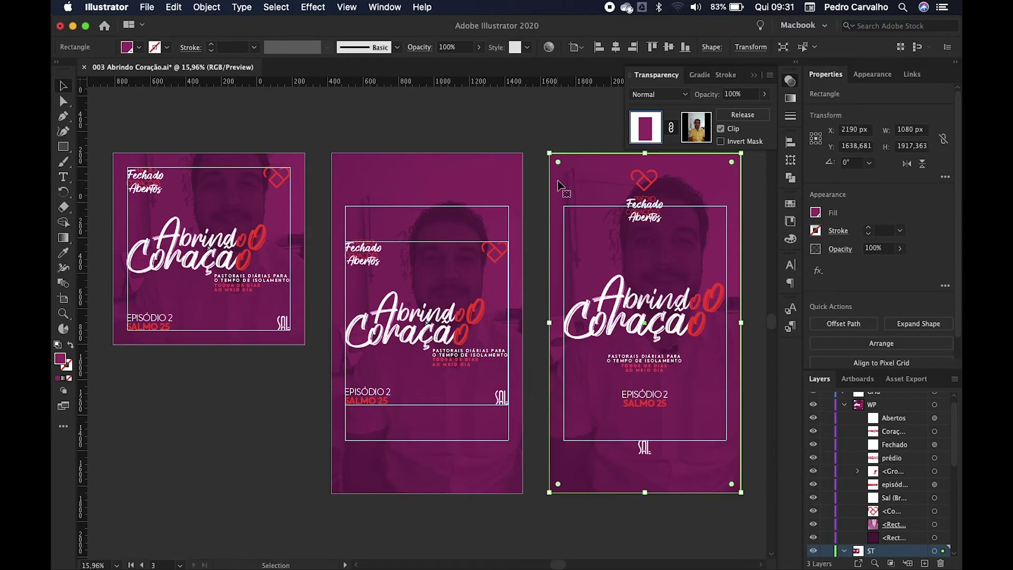
click(696, 130)
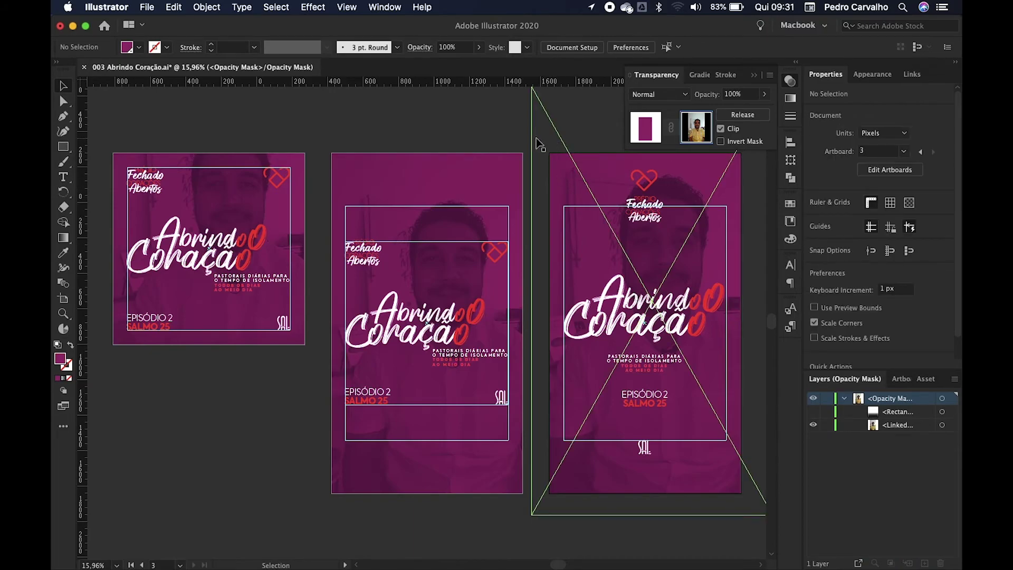
click(563, 173)
key(Delete)
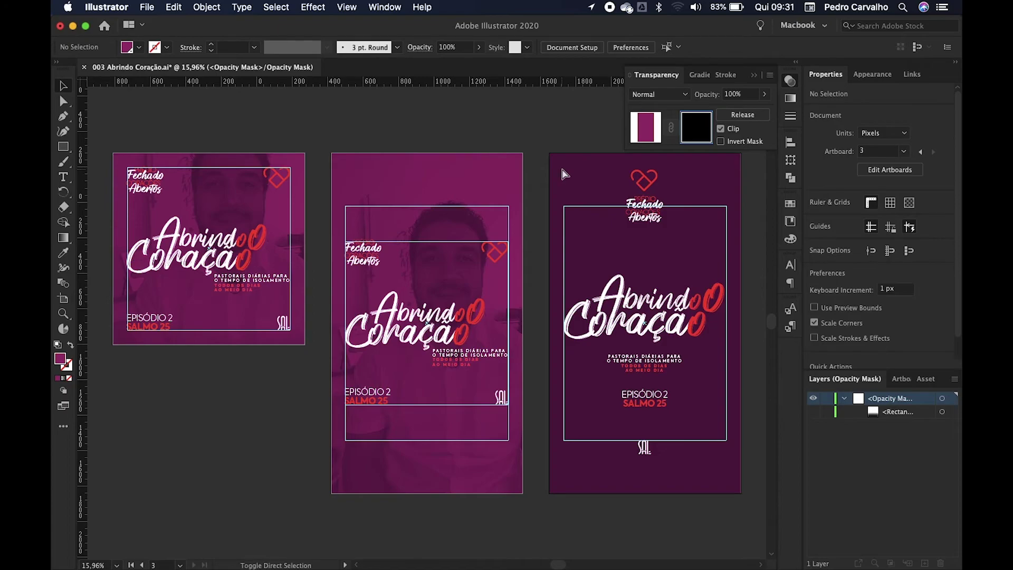
Paste the copied photo in place in the ST rectangle's opacity mask, leave mask editing and deselect the rectangle.
key(super+z)
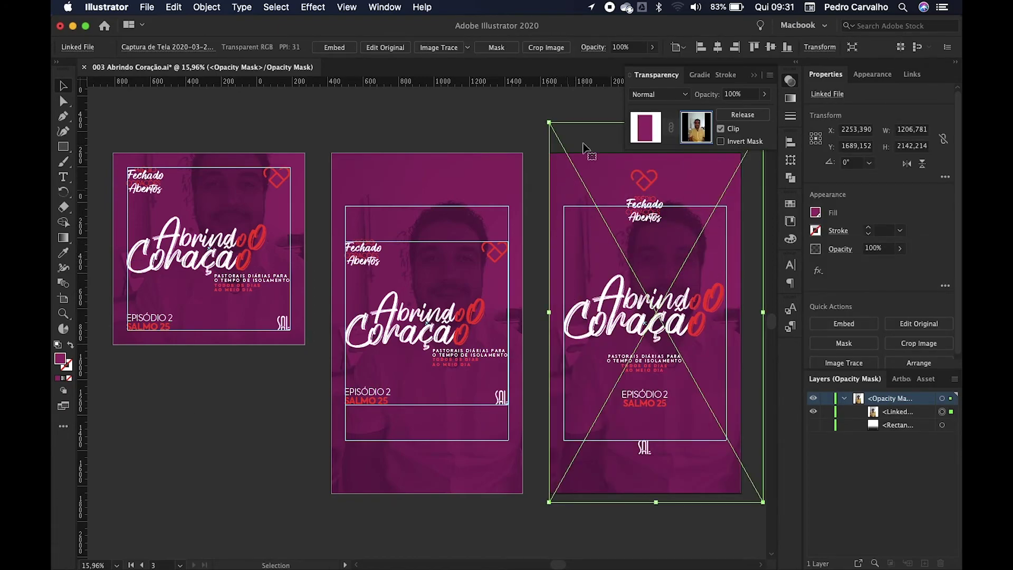
click(636, 136)
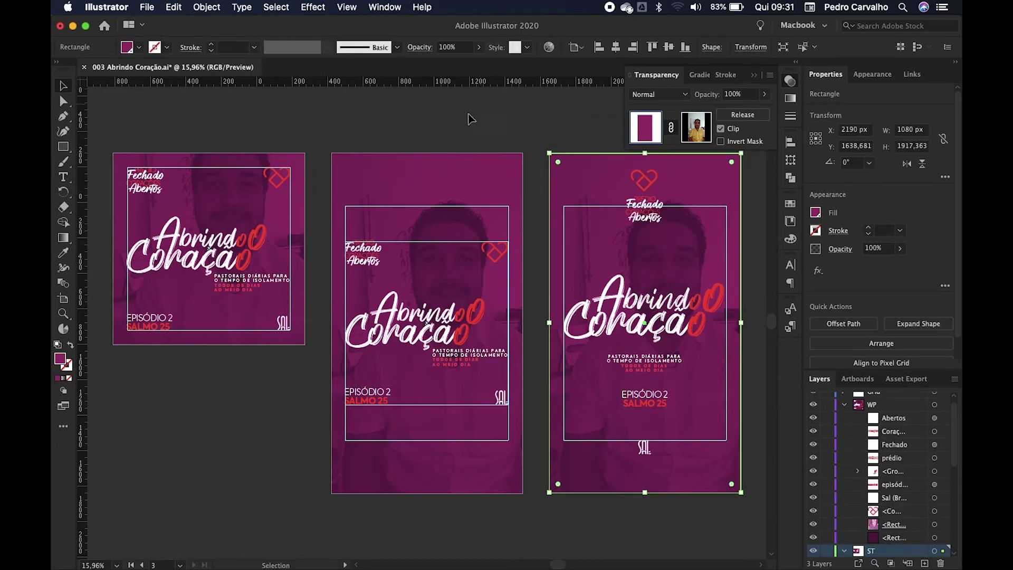
click(433, 121)
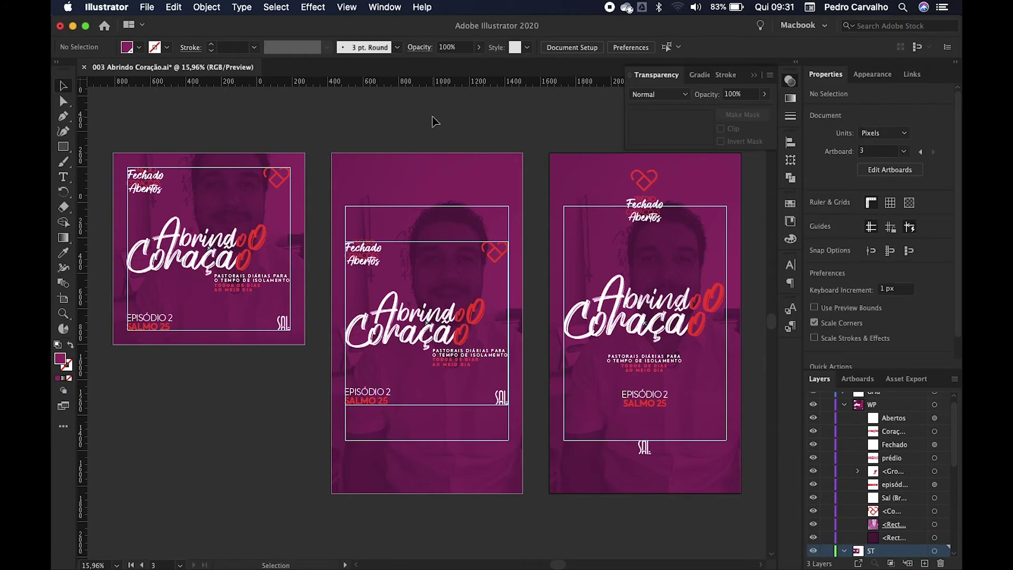
Find and replace all occurrences of "Episódio 2" with "Episódio 3" in the document.
scroll(434, 121, left, 5)
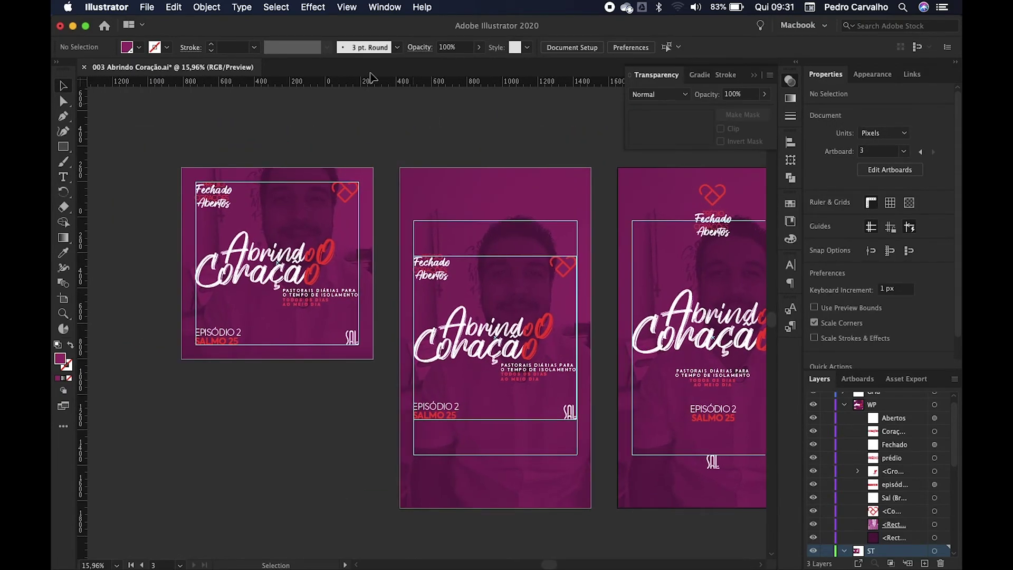
click(150, 7)
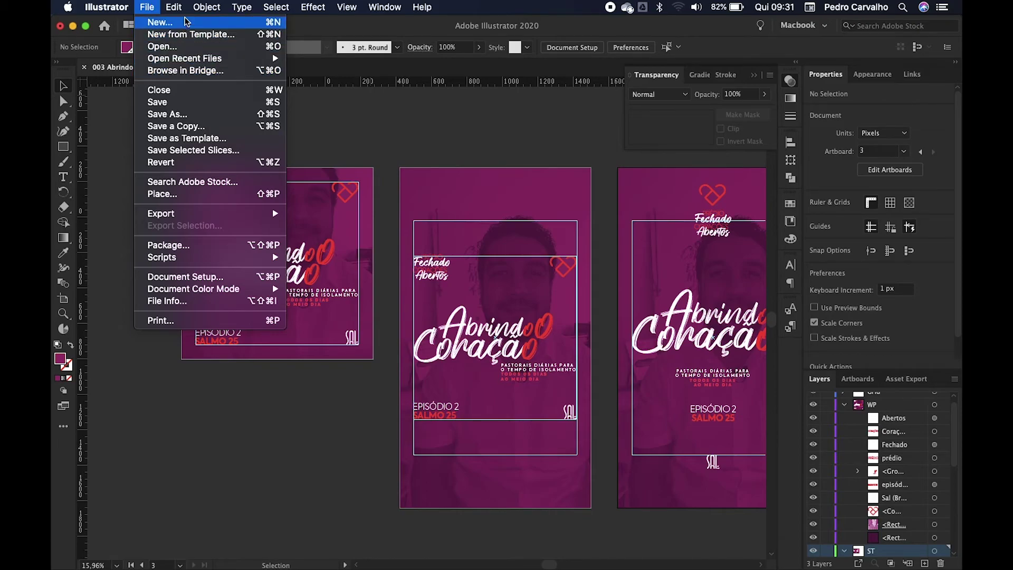
mouse_move(181, 10)
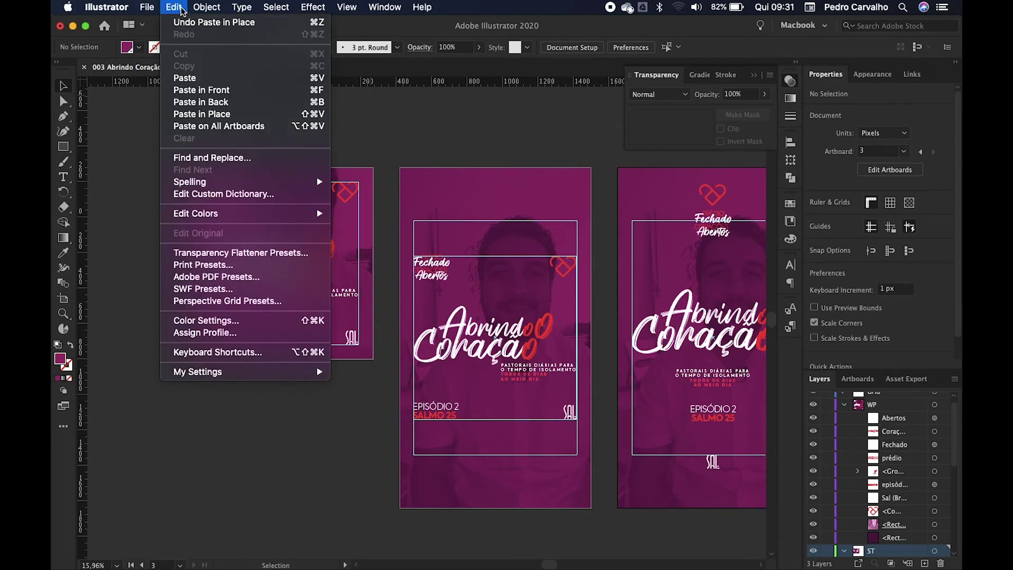
click(189, 157)
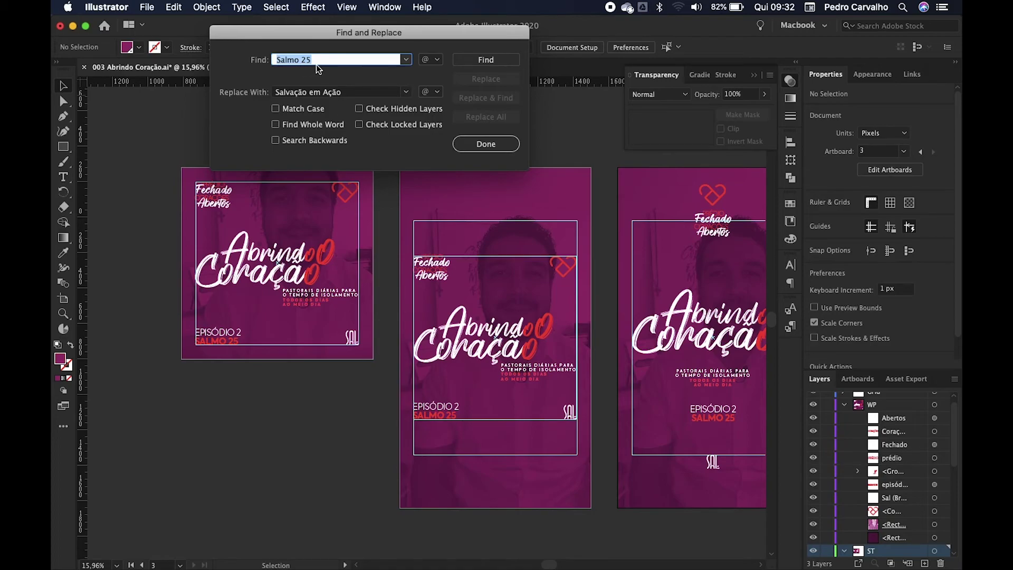
key(BackSpace)
text(Episódio 2)
click(359, 86)
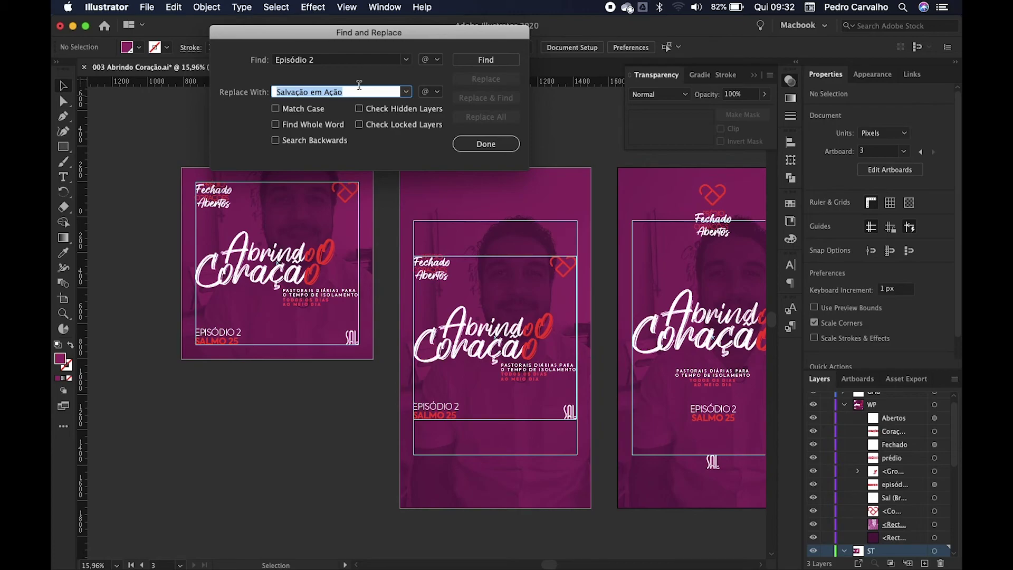
text(Episódio 3)
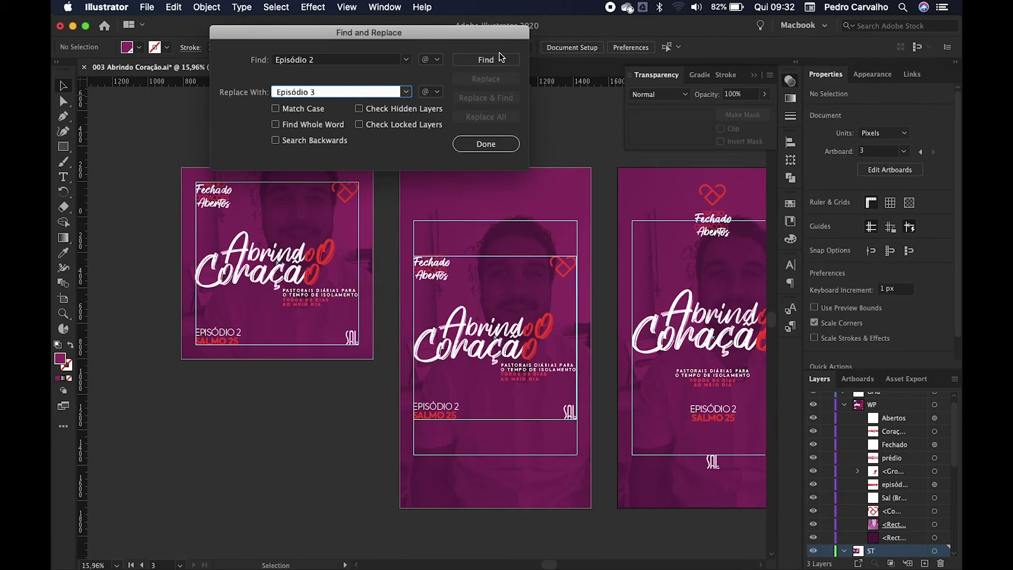
click(486, 60)
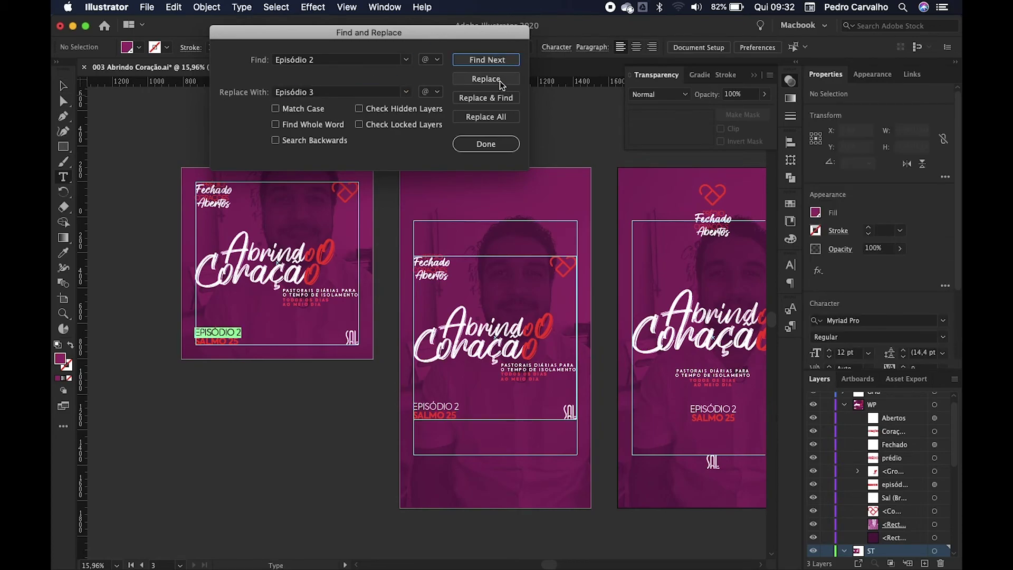
click(499, 117)
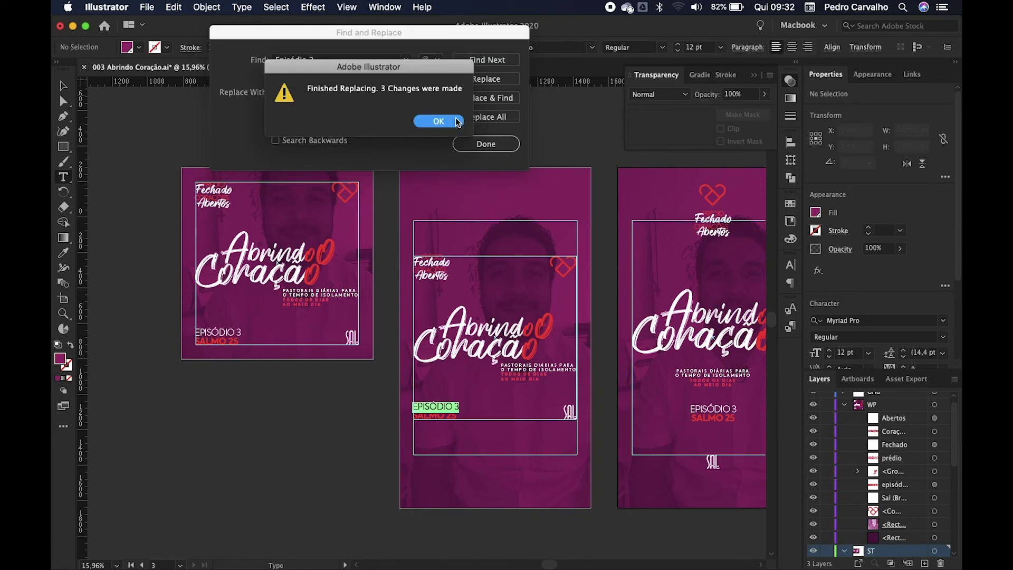
click(438, 121)
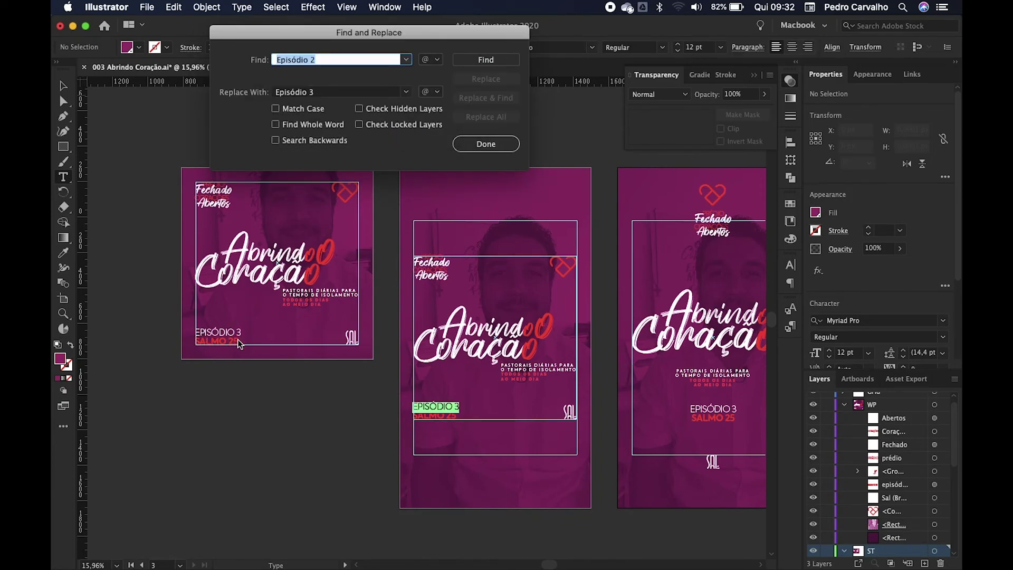
Switch to Finder, look up the episode title from the video file in the Downloads folder, and return to Illustrator.
key(super+Tab)
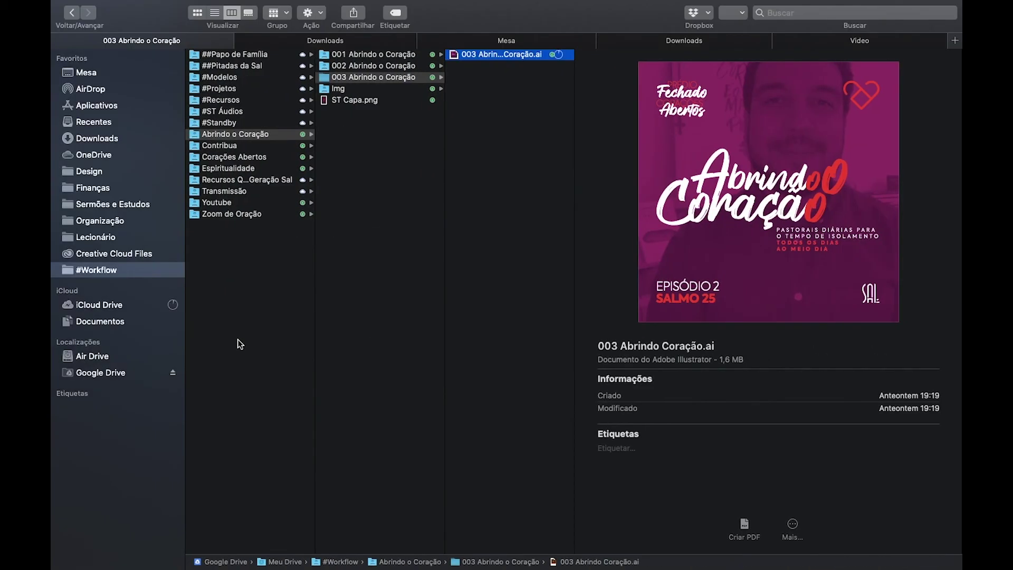
key(super+Tab)
key(super+Tab)
key(super+Tab)
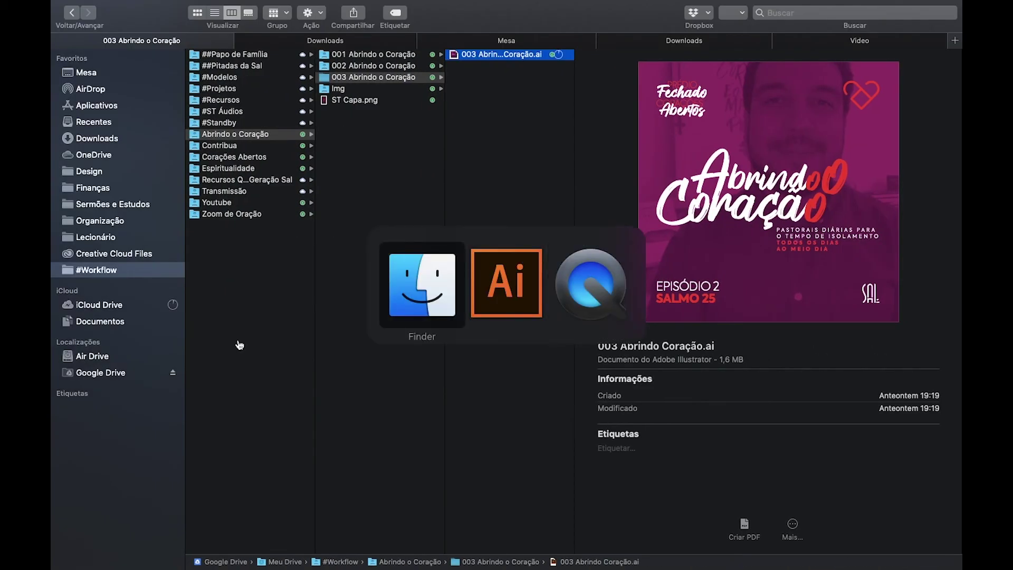
click(663, 47)
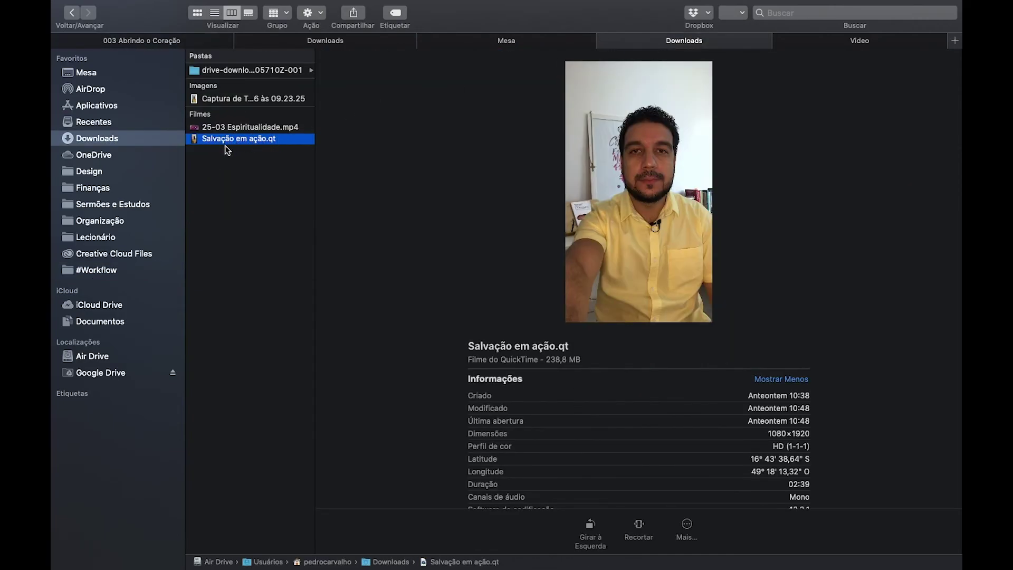
key(super+Tab)
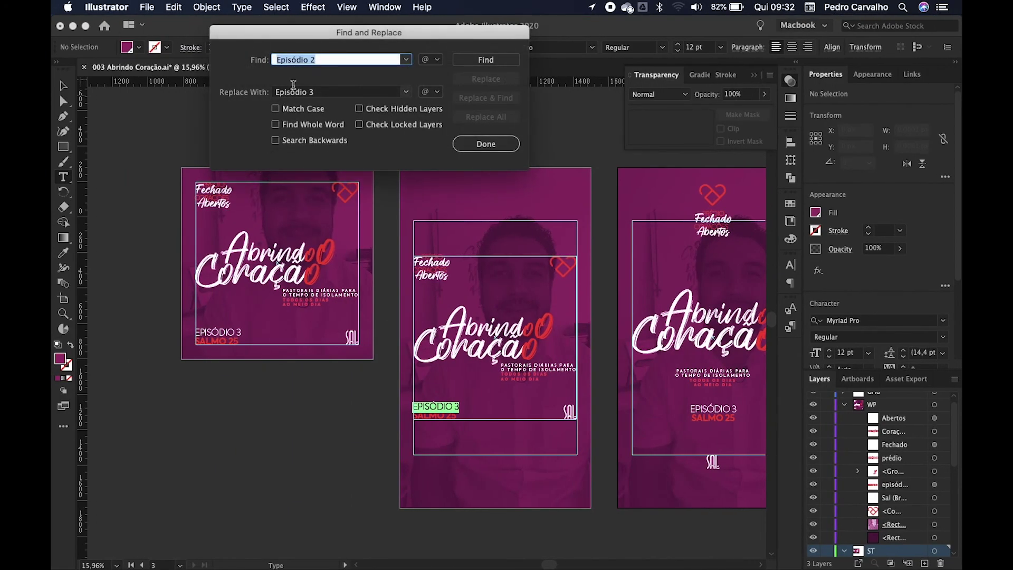
Replace all occurrences of "Salmo 25" with "Salvação em Ação" and close Find and Replace.
text(Salmo 25)
key(Tab)
text(S)
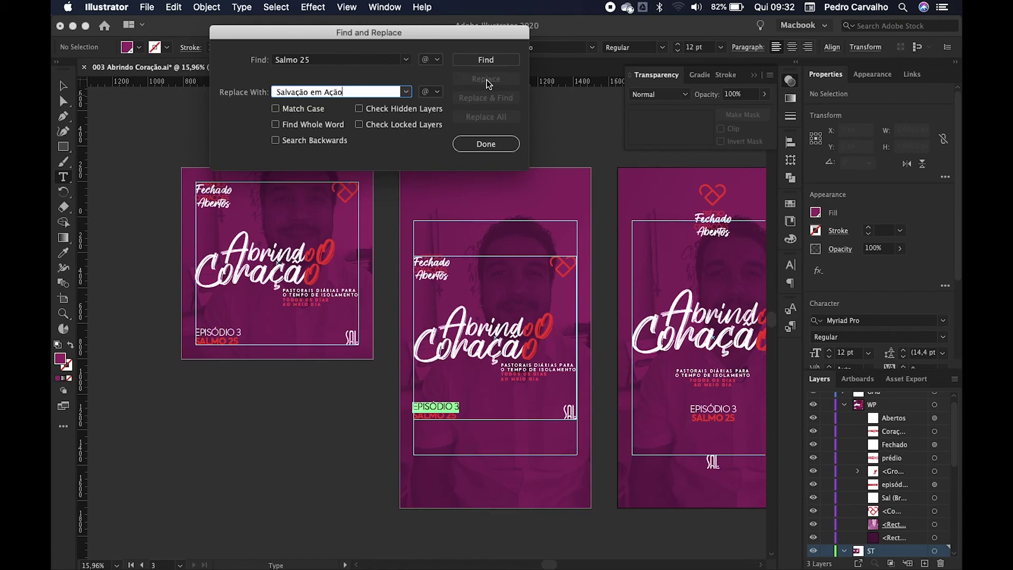
click(477, 58)
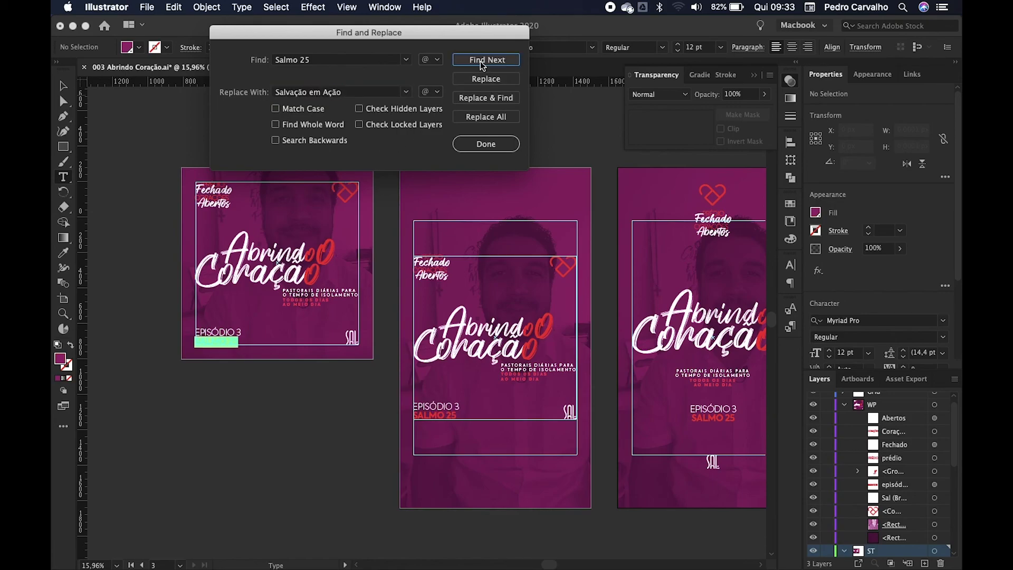
click(486, 117)
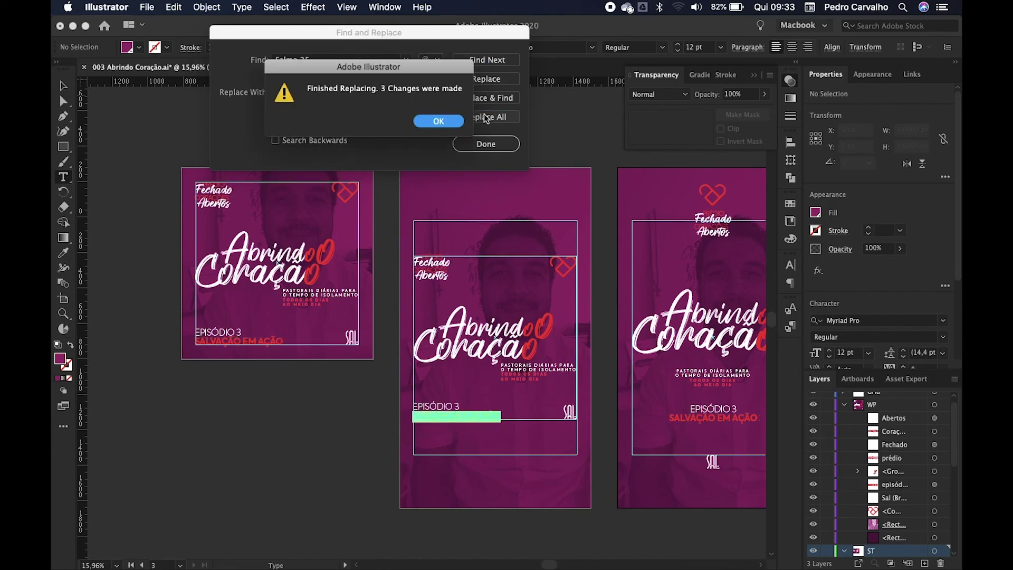
click(440, 122)
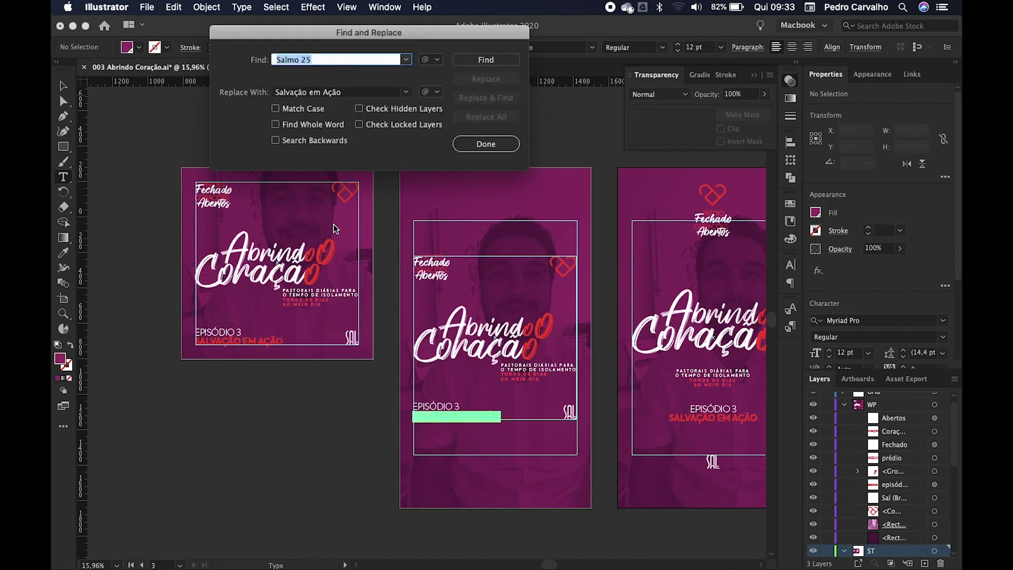
click(479, 145)
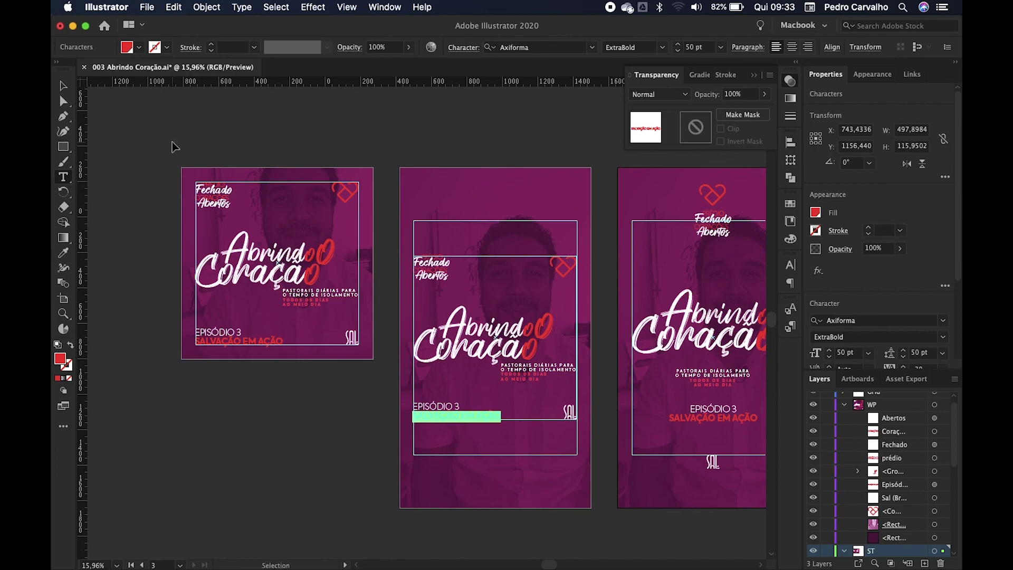
Put away the transparency settings, deselect the text and briefly hide the guides to check the three artboards.
scroll(179, 147, right, 3)
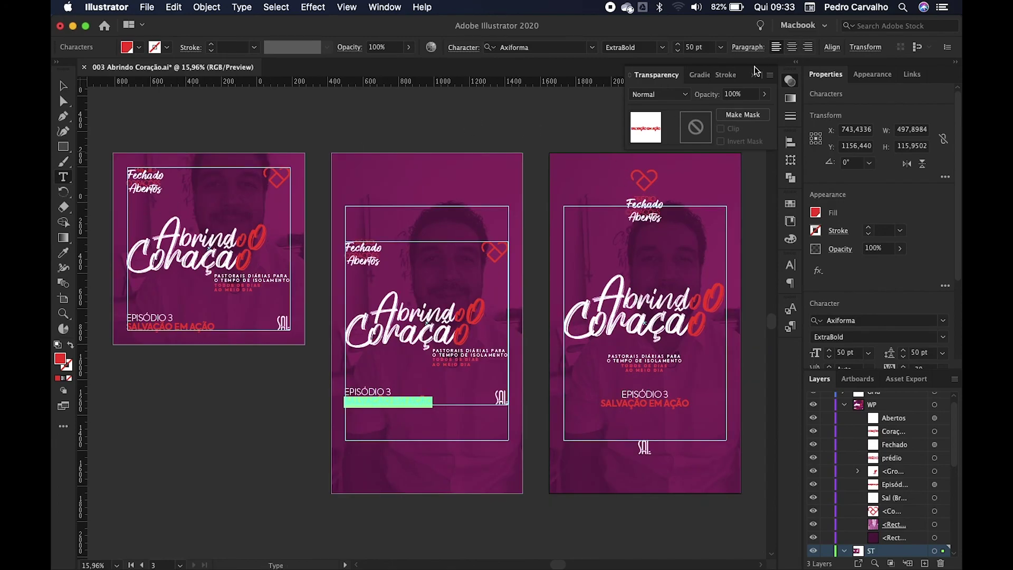
click(755, 75)
click(63, 86)
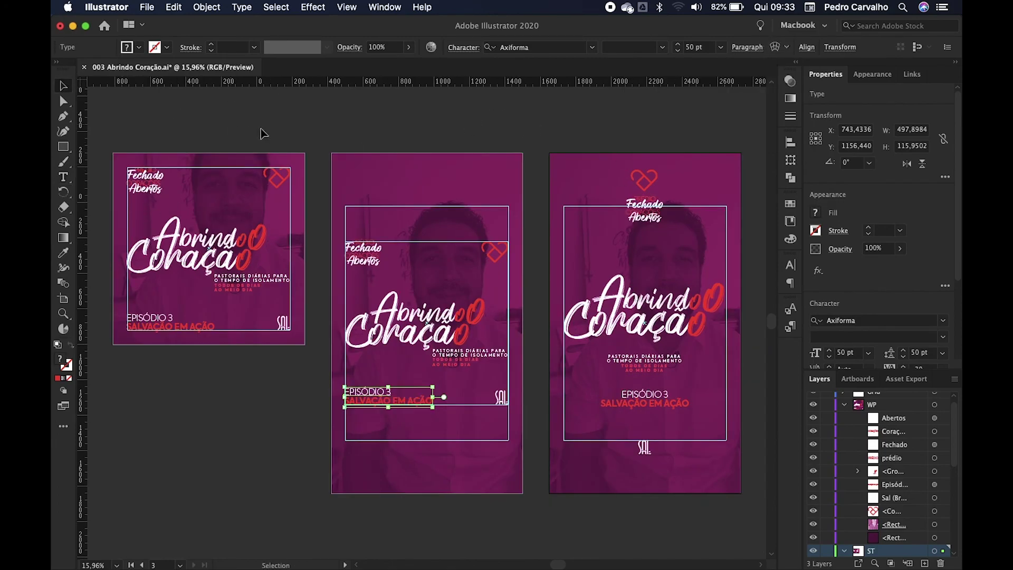
click(290, 126)
key(super+semicolon)
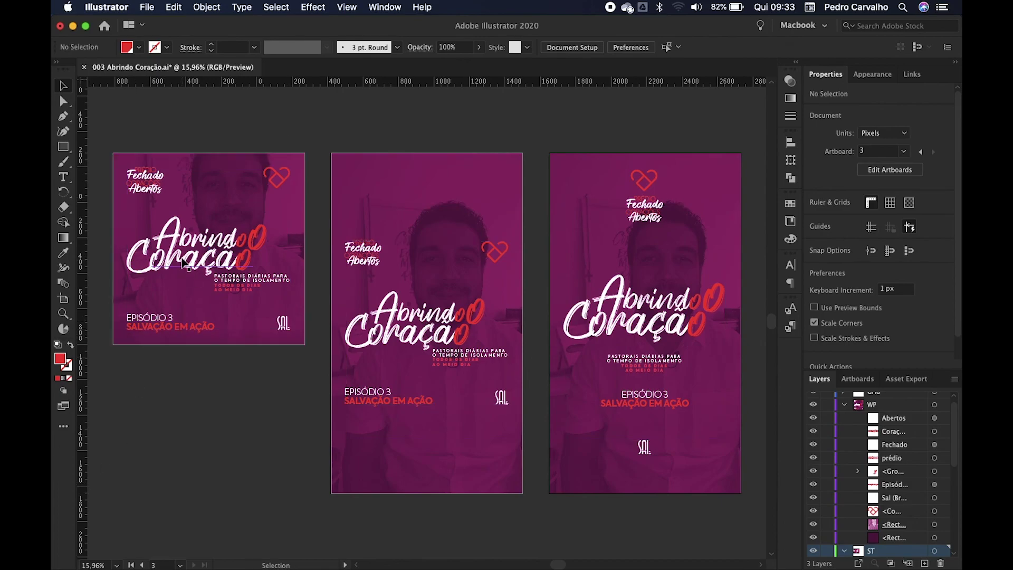
key(super+semicolon)
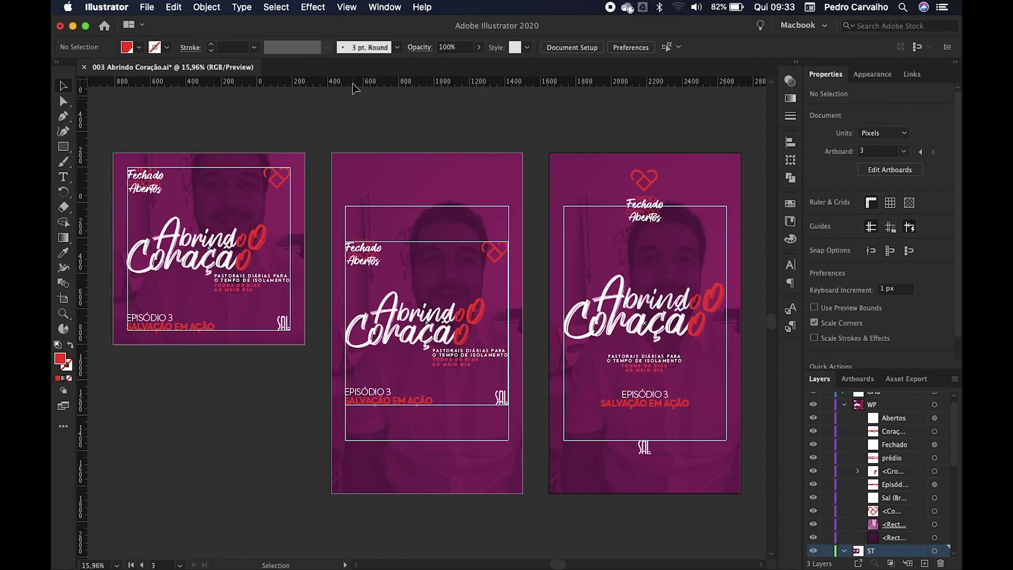
Export the WP, IGTV and ST artboards for screens as PNG at 1x, overwriting the existing files.
key(super+alt+e)
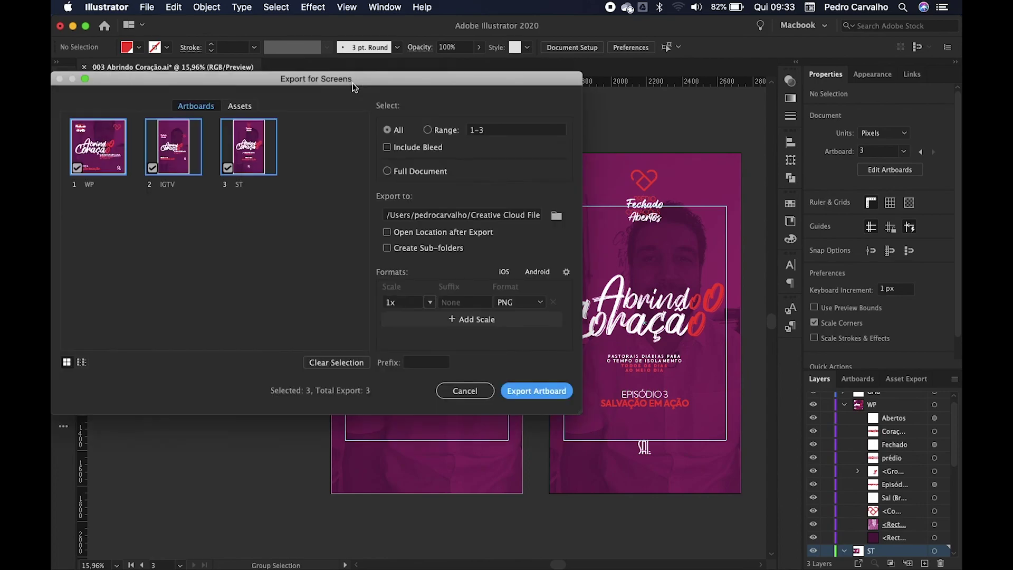
click(546, 393)
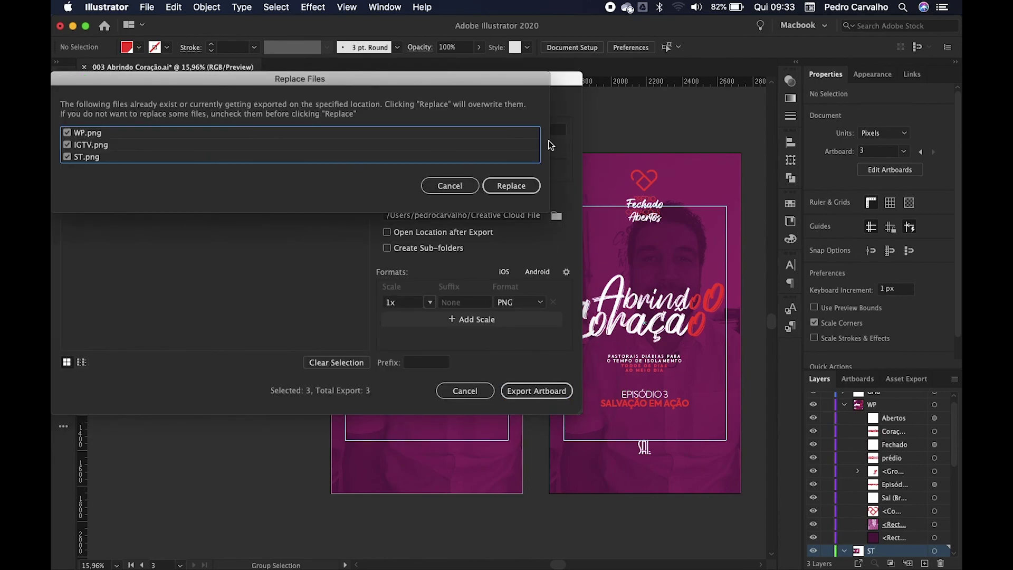
click(511, 185)
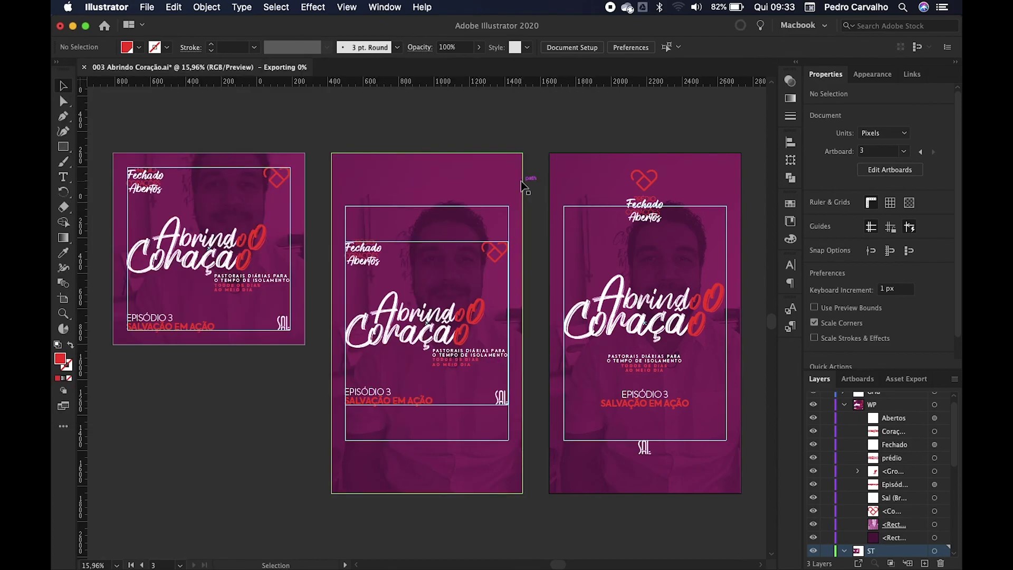